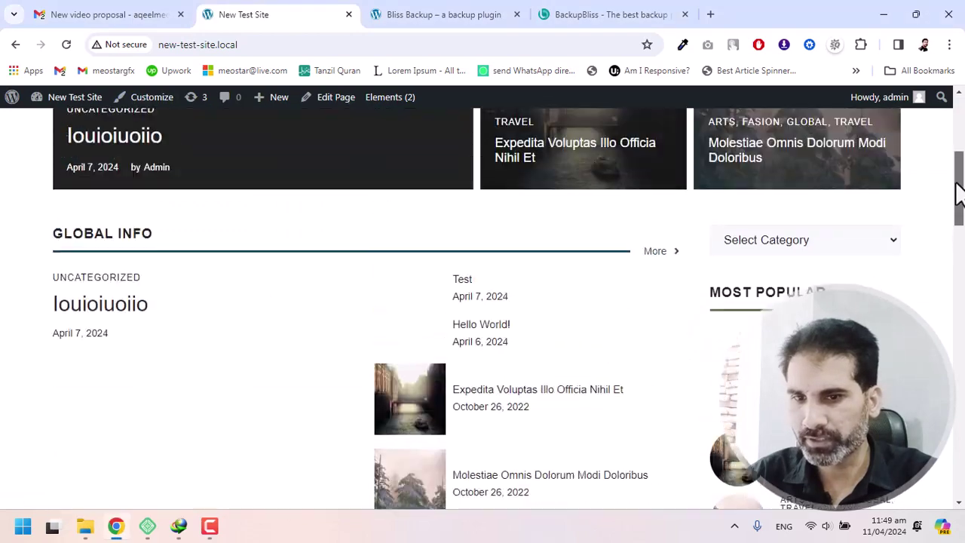
# - Open the Global category page under Blog on New Test Site and look through its posts
pyautogui.moveTo(711, 163)
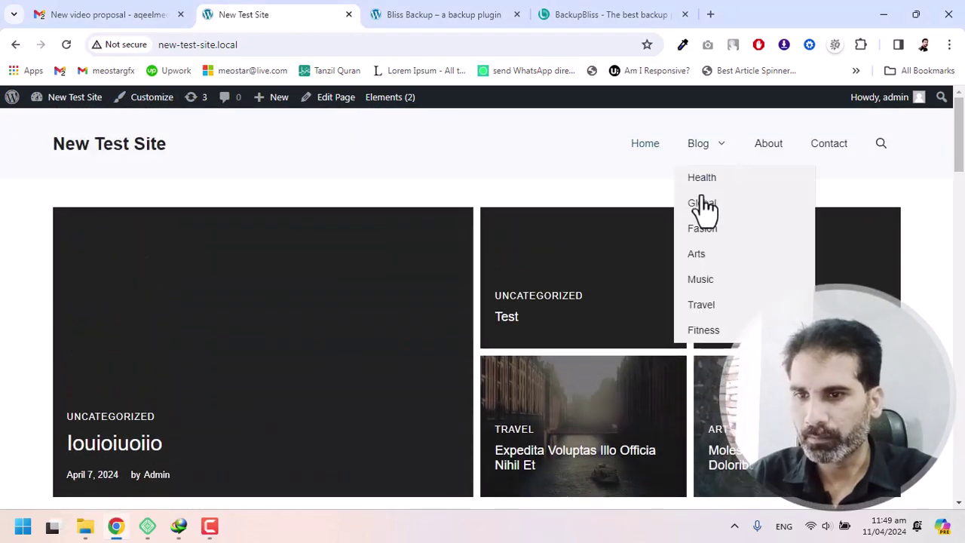
pyautogui.click(702, 205)
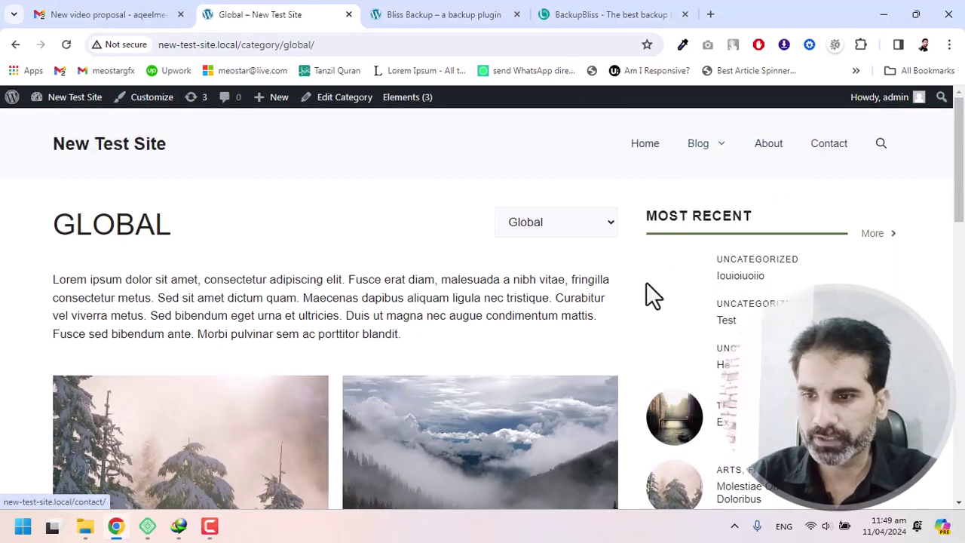
pyautogui.scroll(-12, 647, 283)
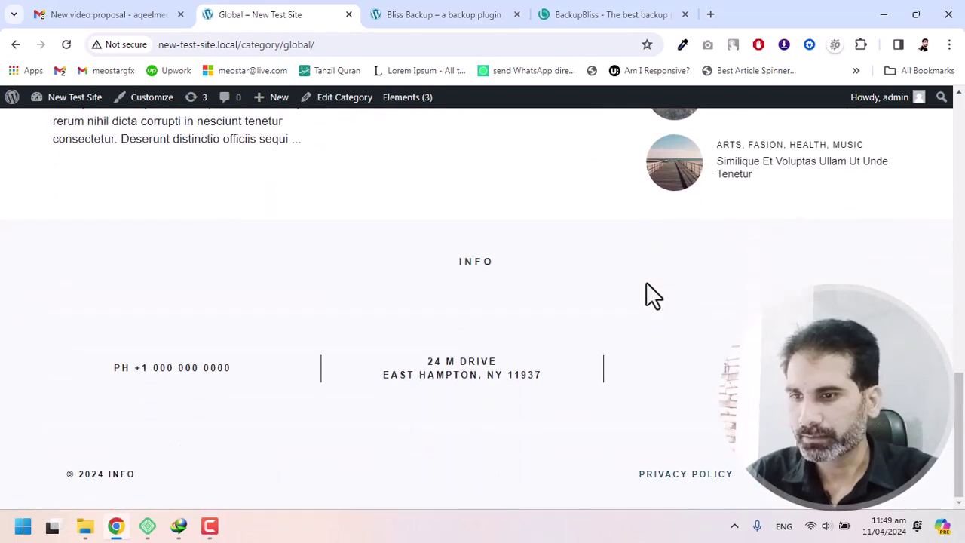
pyautogui.scroll(10, 646, 295)
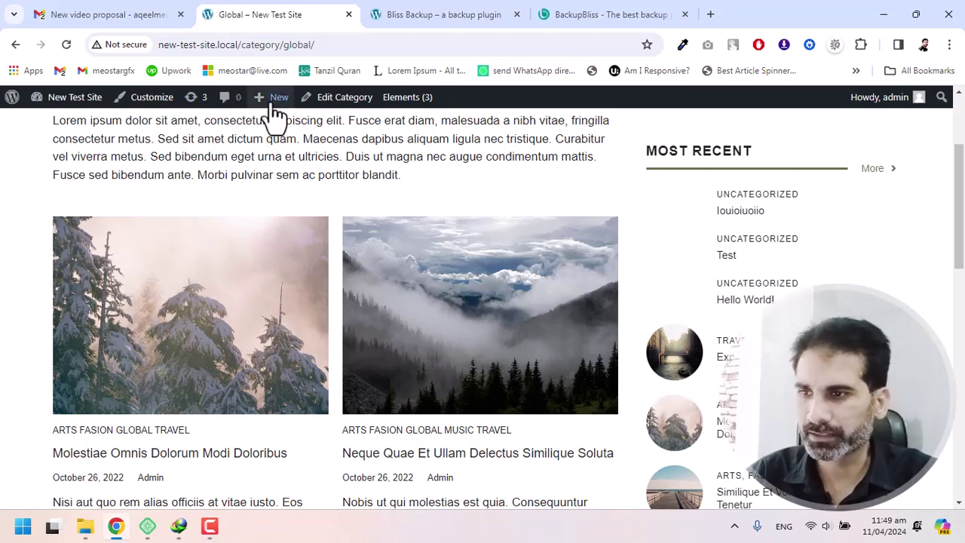
# - Compare the Bliss Backup site with New Test Site, including the web address of each
pyautogui.click(411, 16)
pyautogui.scroll(10, 350, 227)
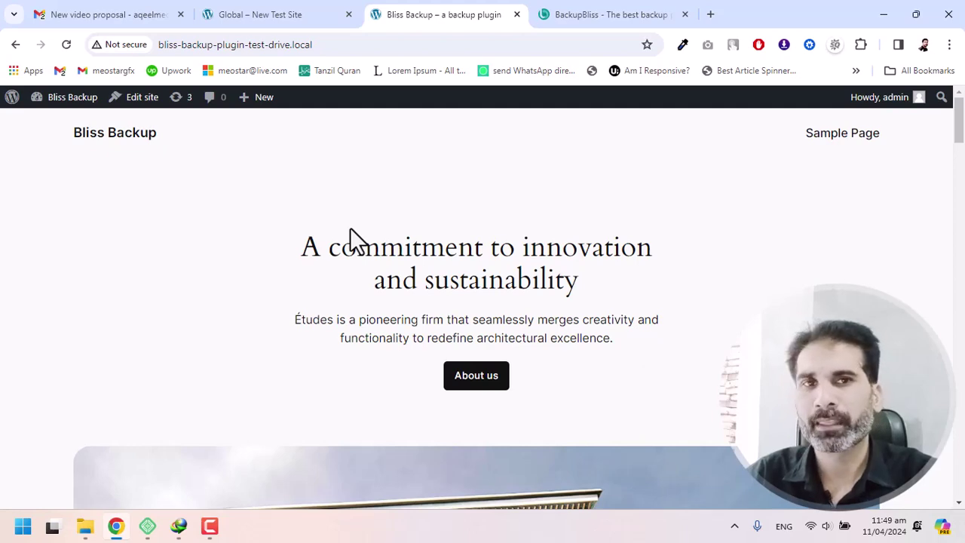
pyautogui.scroll(-4, 353, 233)
pyautogui.click(272, 15)
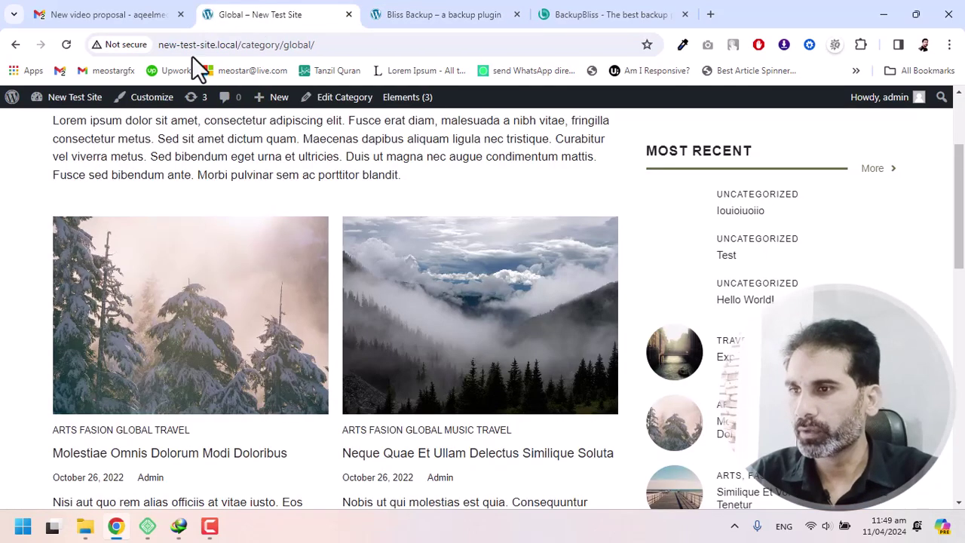
pyautogui.moveTo(157, 44); pyautogui.dragTo(339, 47)
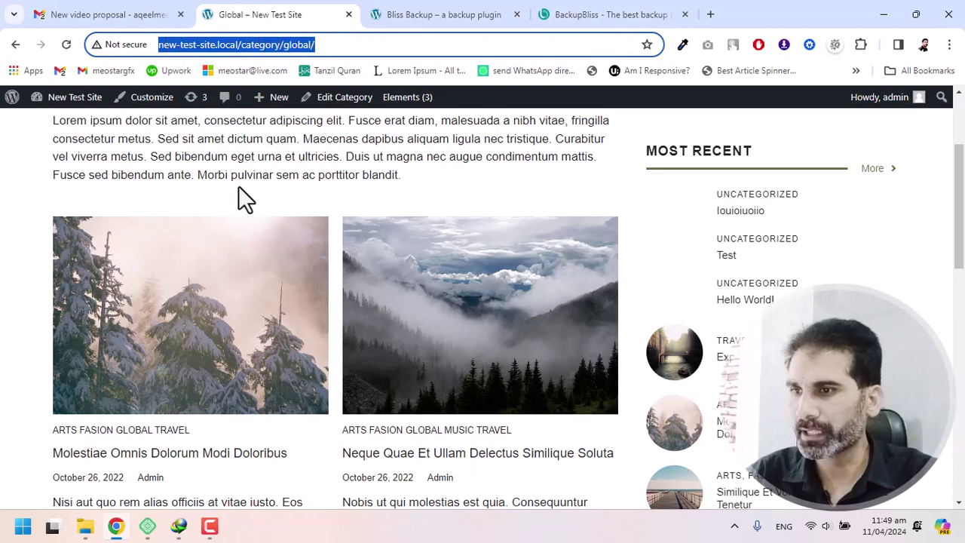
pyautogui.scroll(3, 238, 185)
pyautogui.click(410, 18)
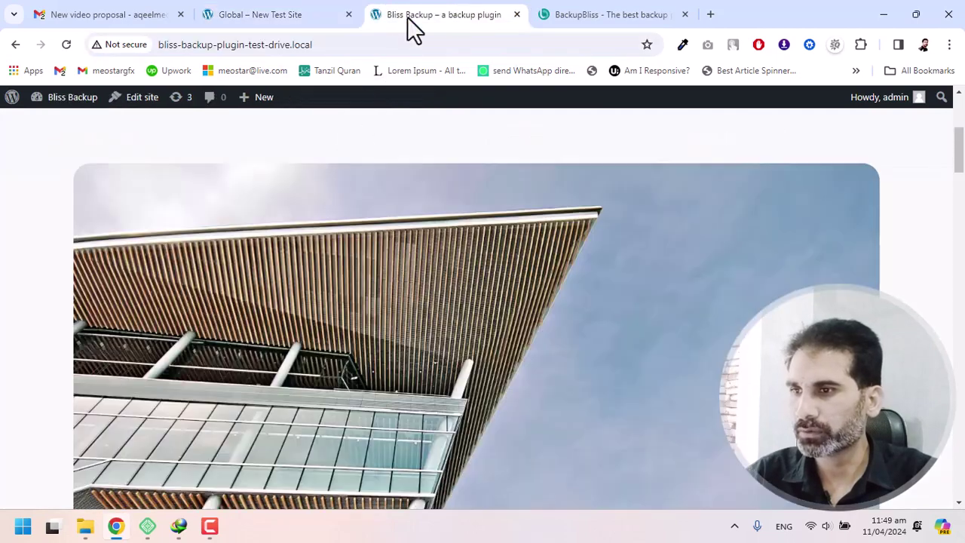
pyautogui.moveTo(163, 44); pyautogui.dragTo(347, 60)
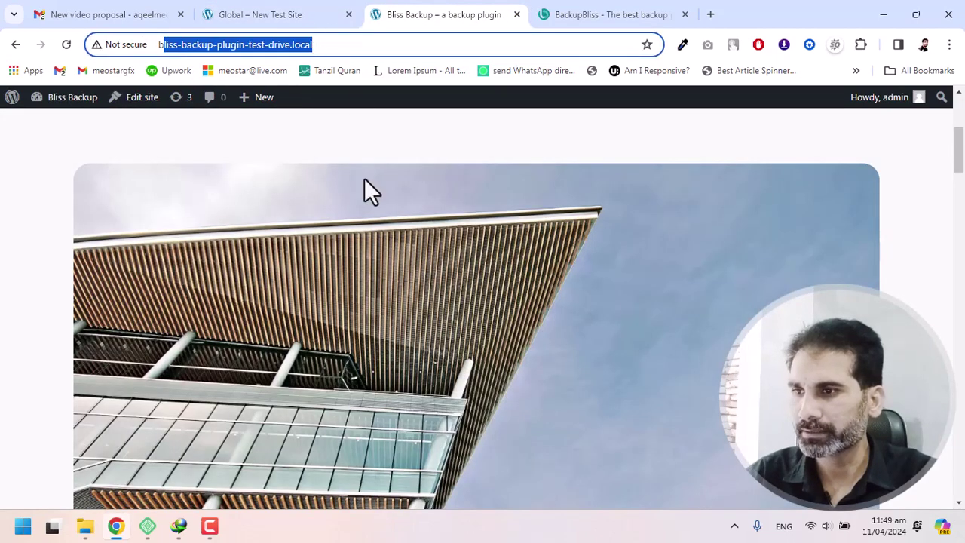
pyautogui.click(289, 15)
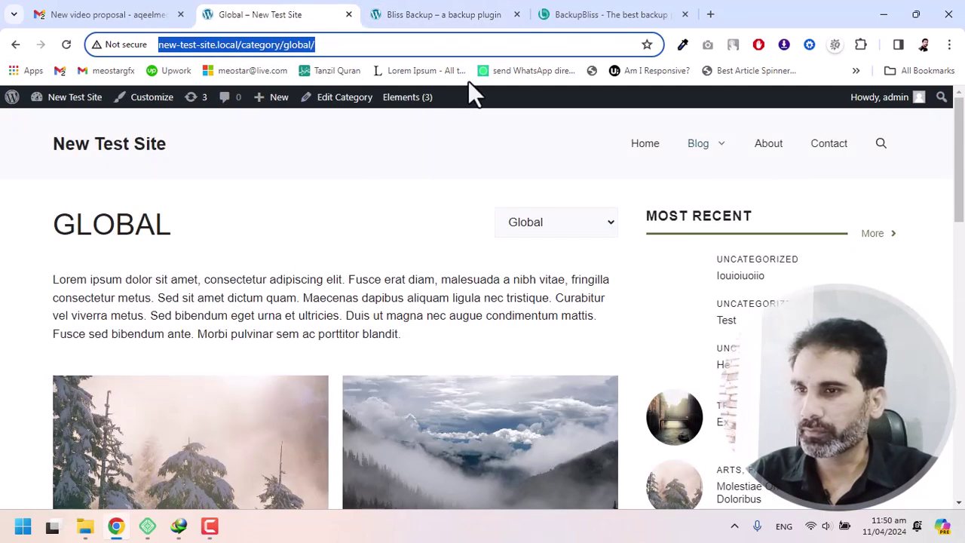
# - Review the BackupBliss homepage, covering the plugin's advantages and the instructions on how it works
pyautogui.click(567, 17)
pyautogui.scroll(15, 218, 210)
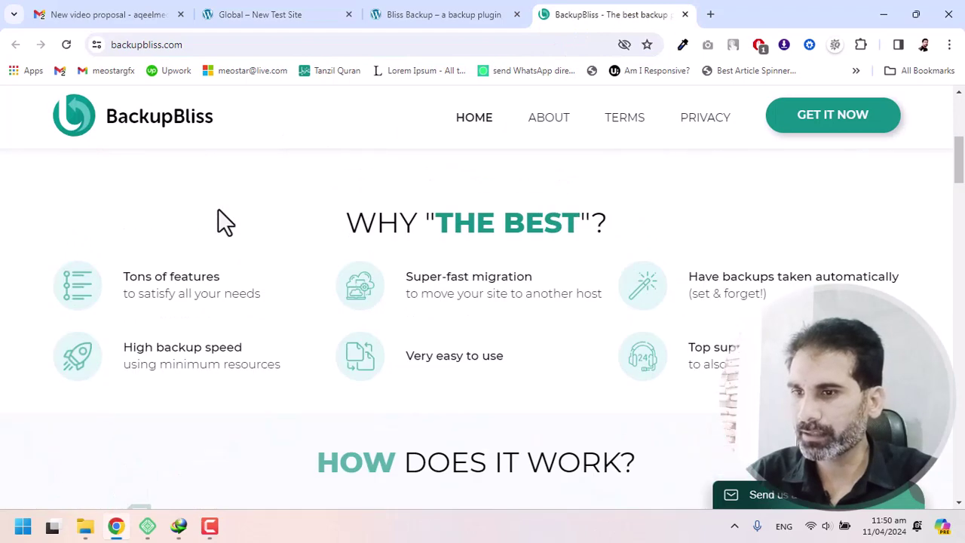
pyautogui.scroll(3, 218, 210)
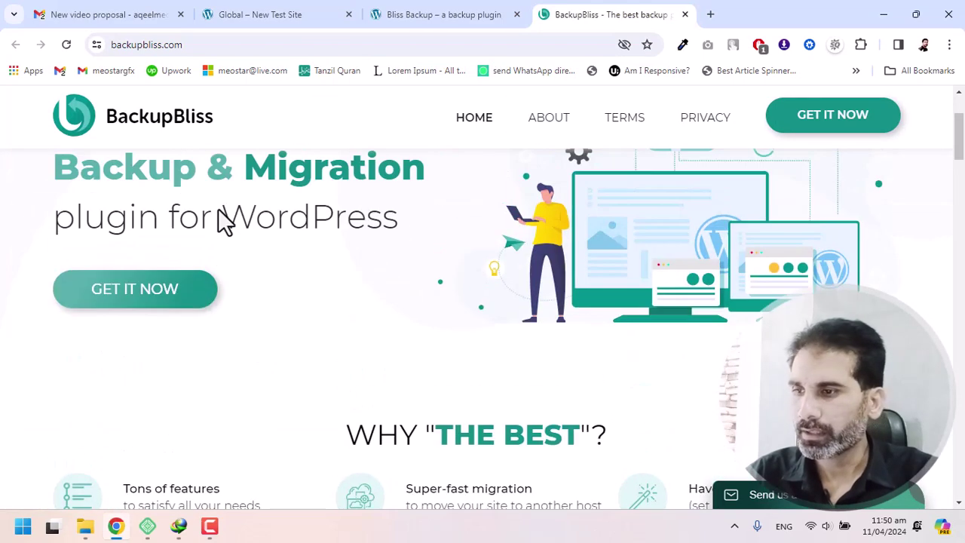
pyautogui.scroll(2, 218, 210)
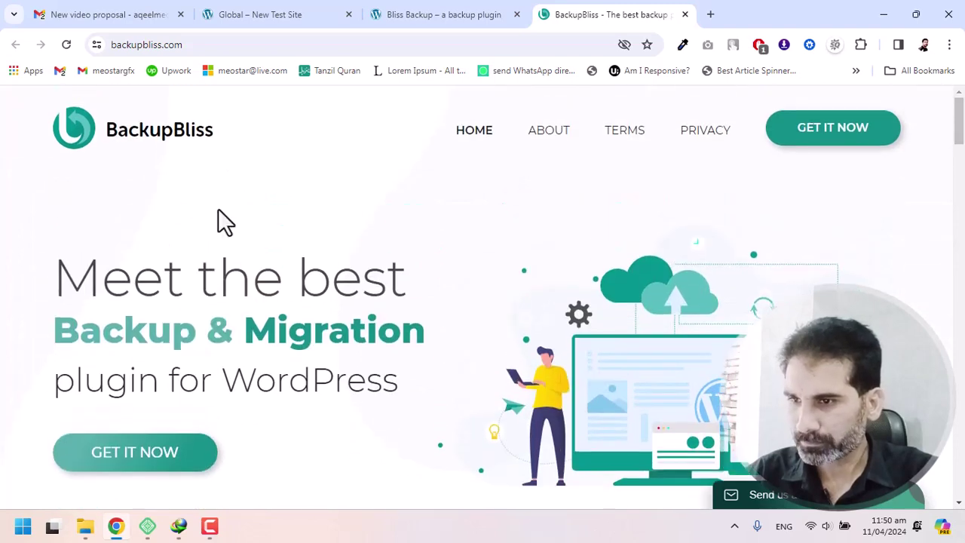
pyautogui.scroll(-4, 218, 209)
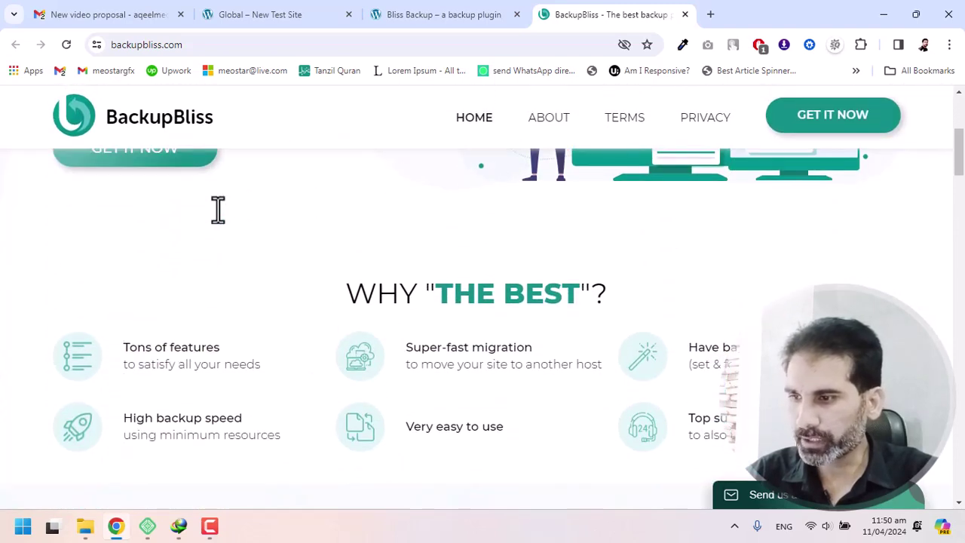
pyautogui.scroll(-1, 217, 209)
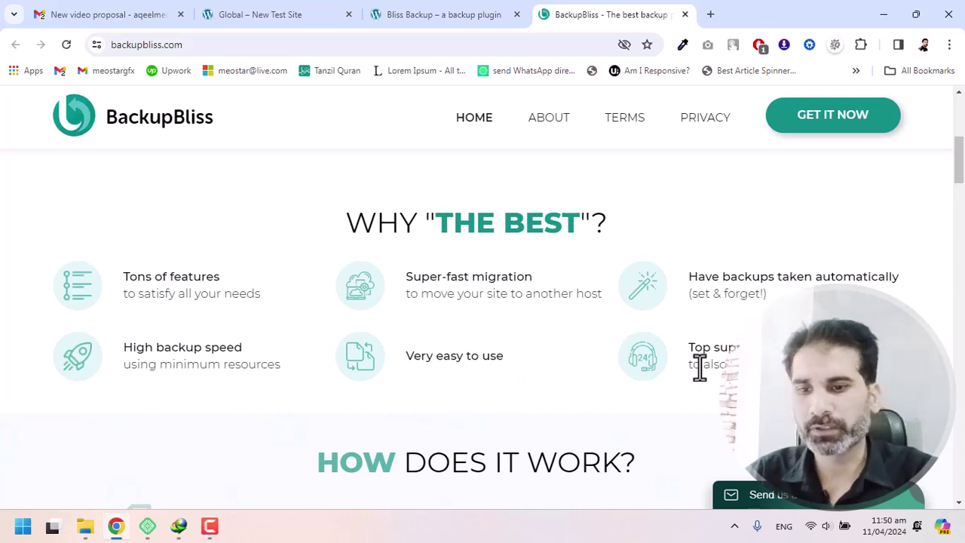
pyautogui.scroll(-5, 700, 367)
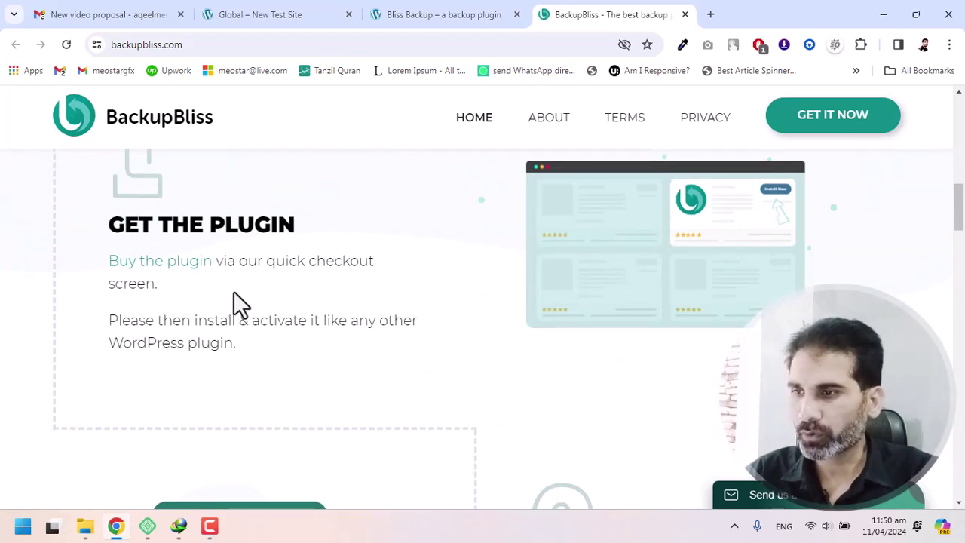
pyautogui.scroll(-3, 208, 279)
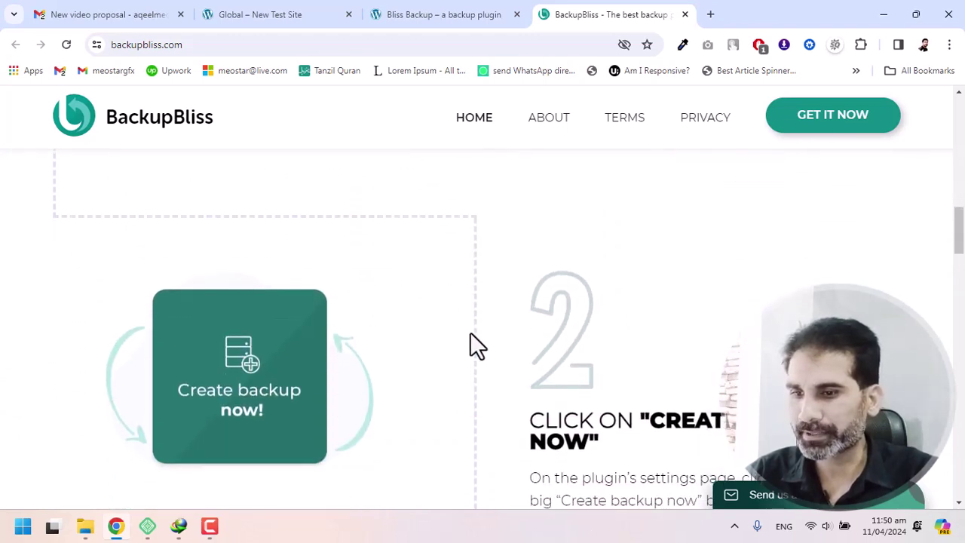
pyautogui.scroll(-3, 470, 347)
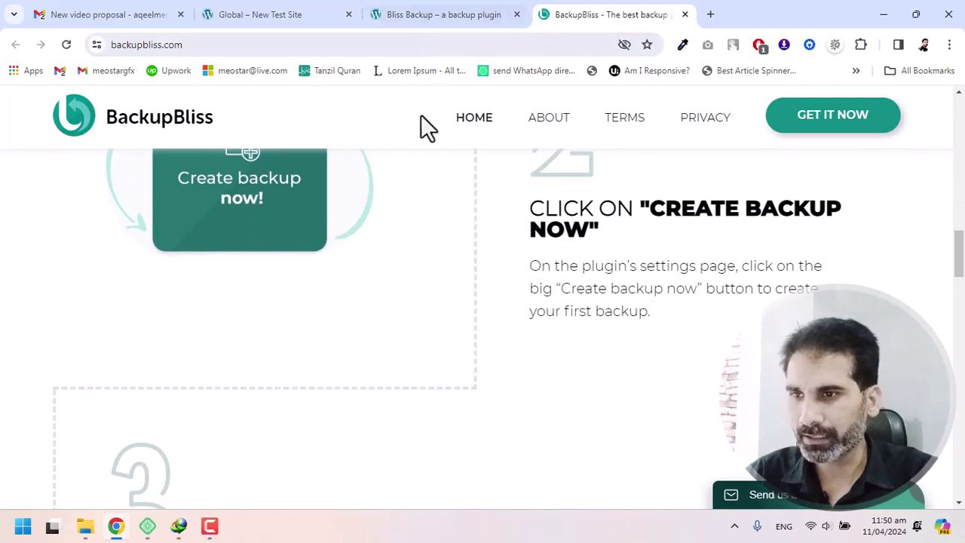
# - Go to the WordPress dashboard of New Test Site and open the page for adding a new plugin
pyautogui.click(258, 10)
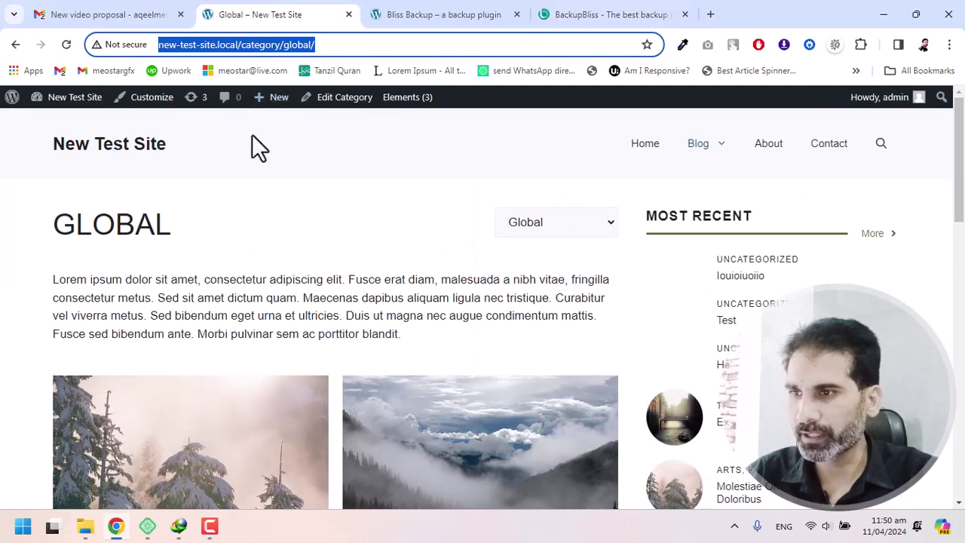
pyautogui.moveTo(68, 97)
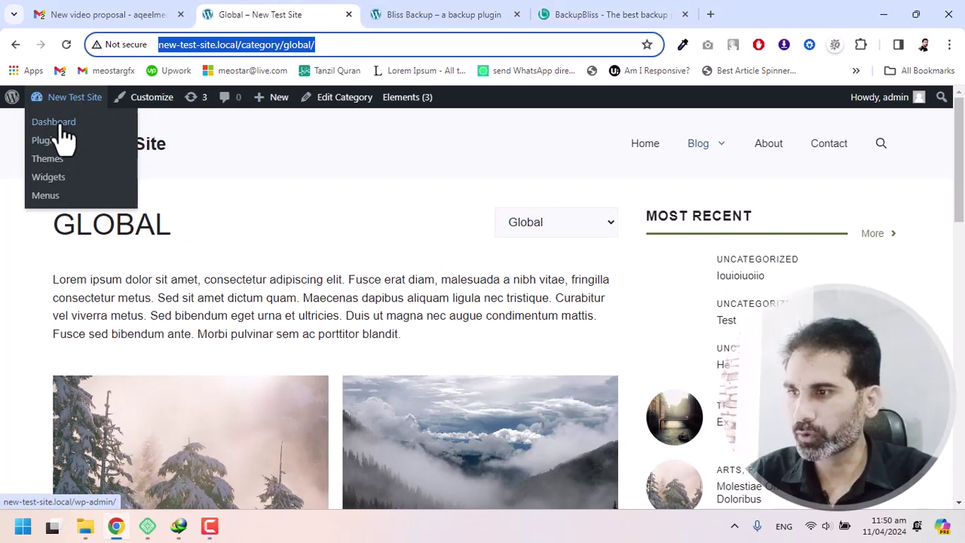
pyautogui.click(64, 124)
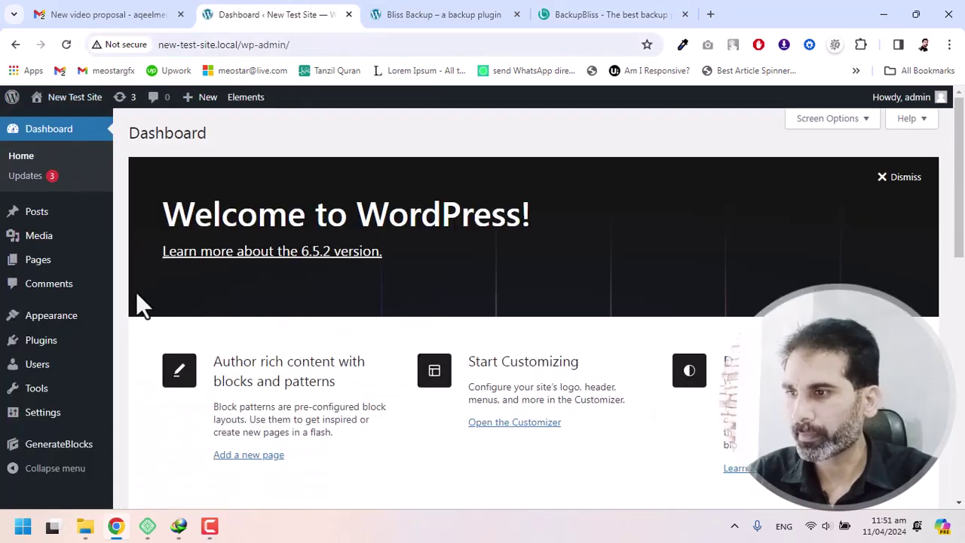
pyautogui.moveTo(43, 350)
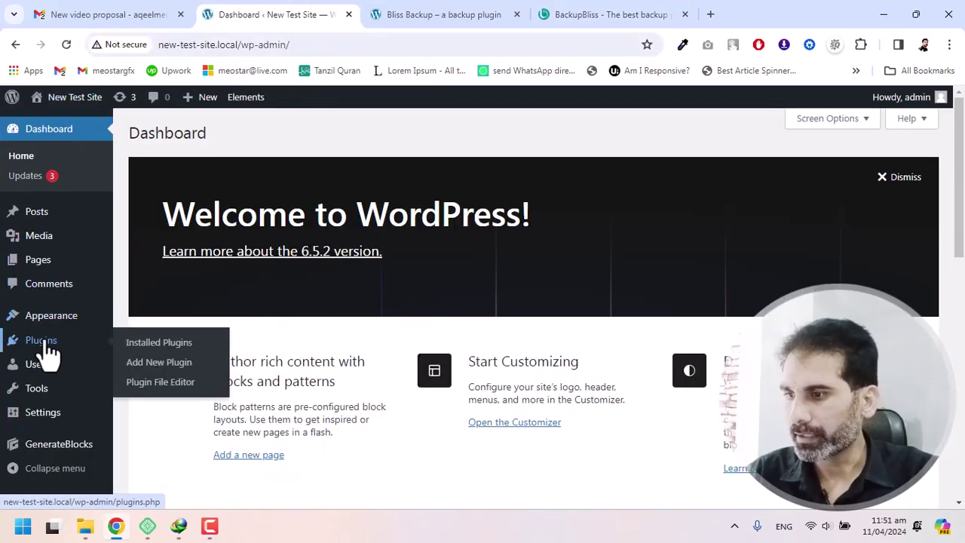
pyautogui.click(144, 365)
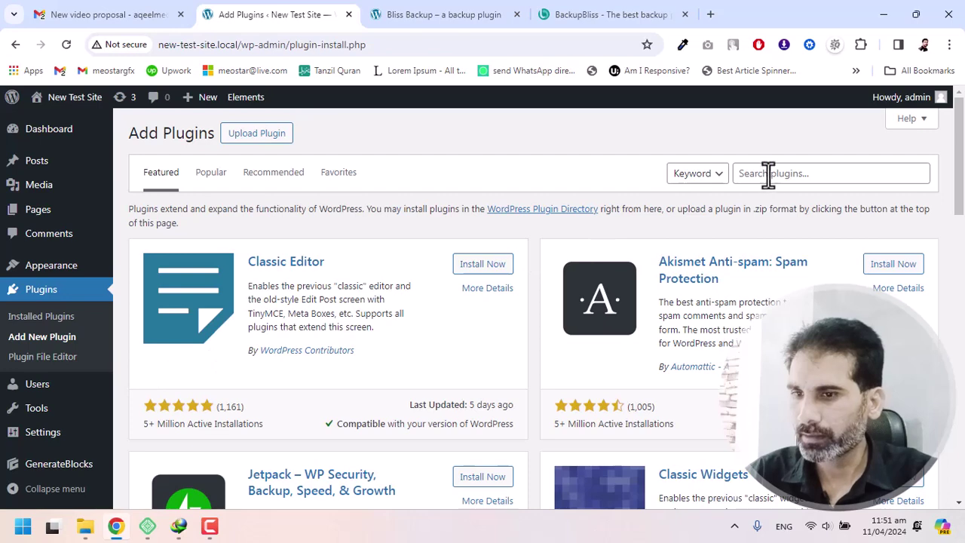
# - Search the plugin directory for "Backupbliss"
pyautogui.click(767, 174)
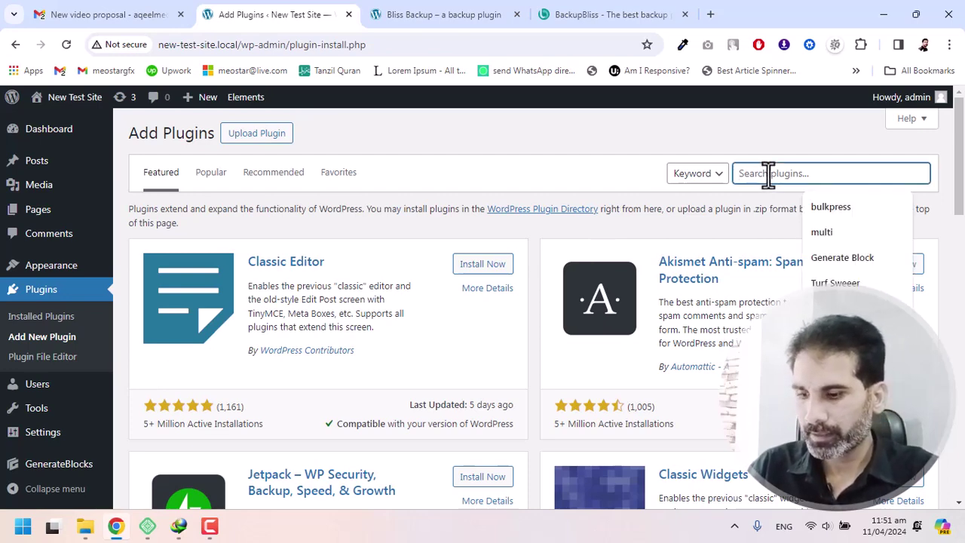
pyautogui.write('back')
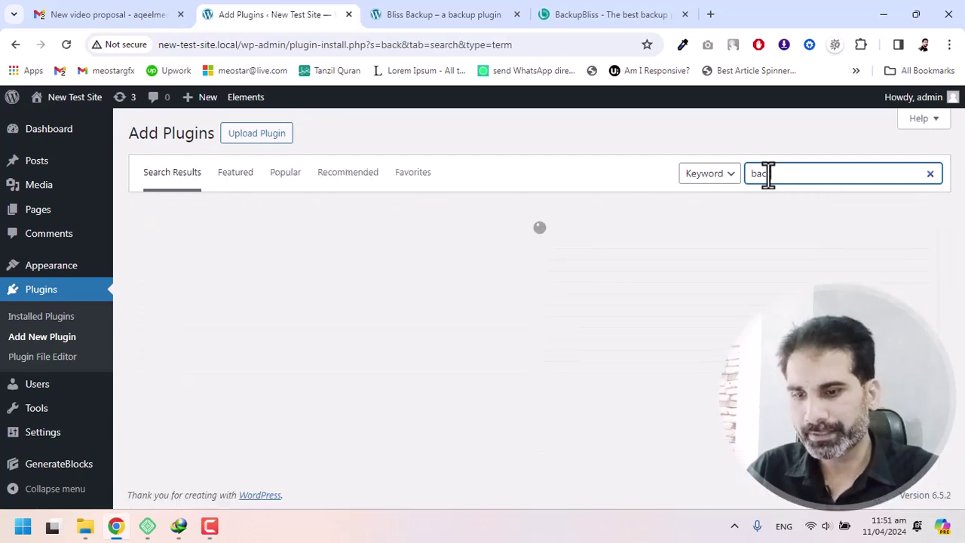
pyautogui.press('Down')
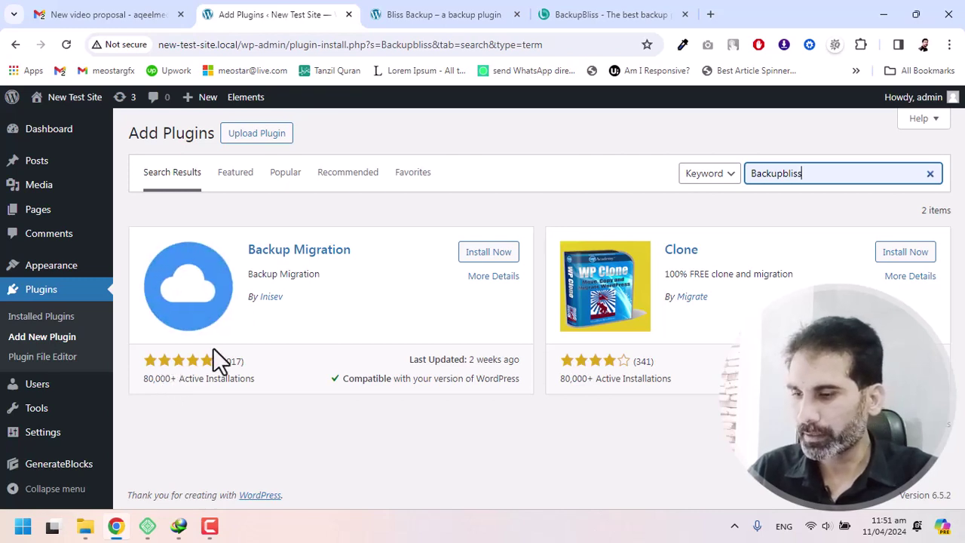
# - Install and activate the Backup Migration plugin by Inisev, and skip its request for alerts and diagnostic tracking
pyautogui.click(478, 258)
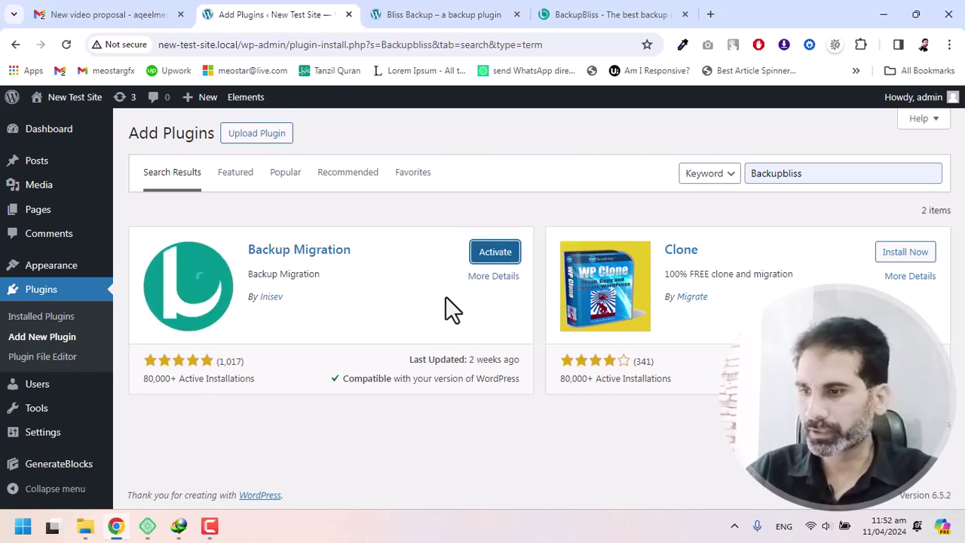
pyautogui.click(489, 257)
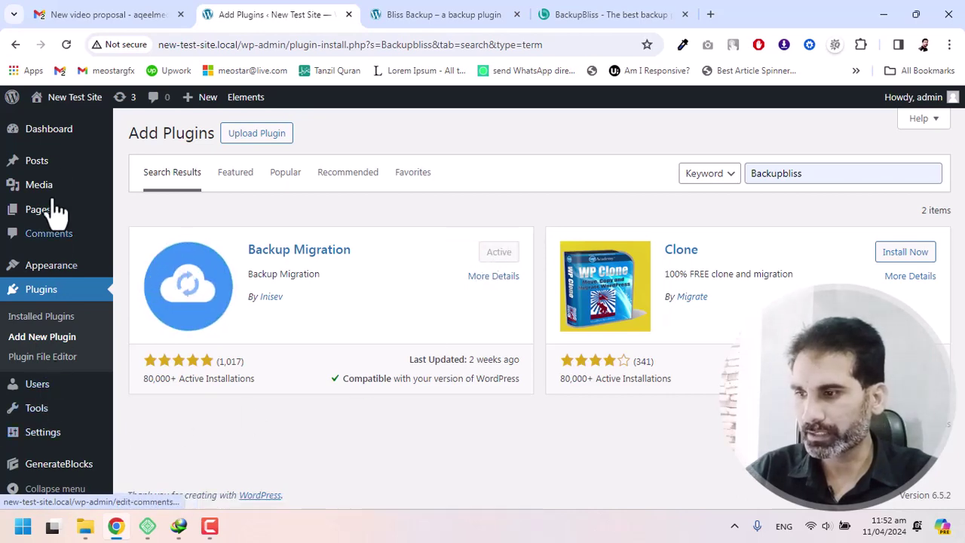
pyautogui.click(67, 45)
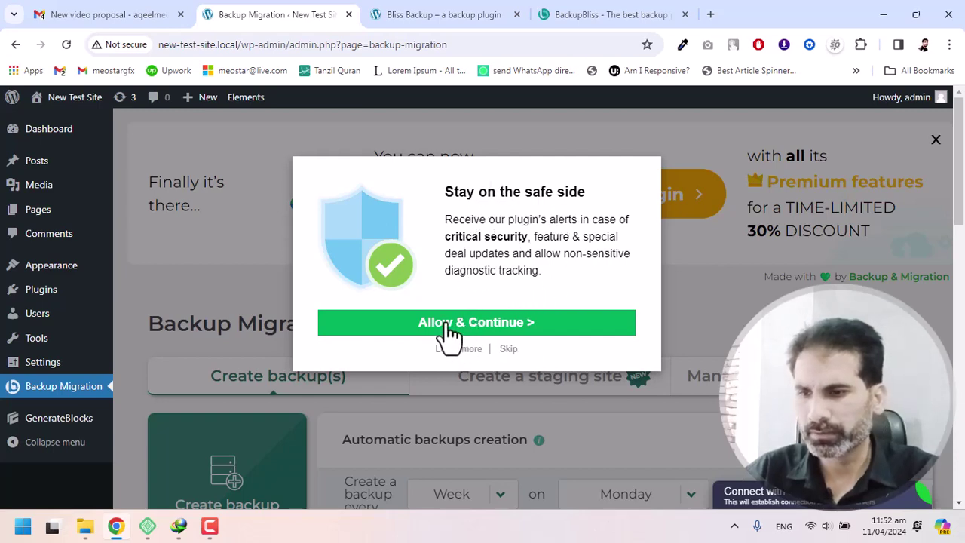
pyautogui.click(508, 349)
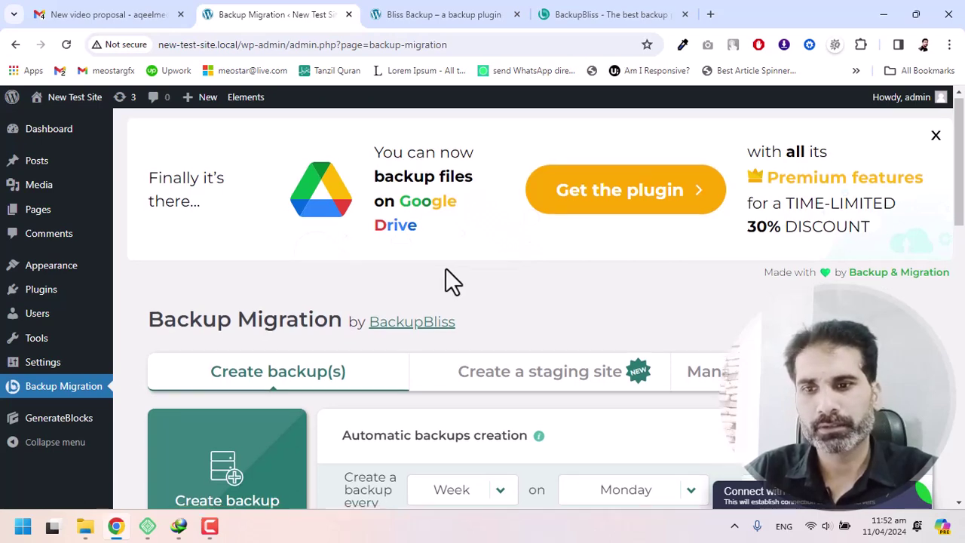
# - Look over the backup creation settings of Backup Migration and turn off automatic backups creation
pyautogui.scroll(-2, 445, 277)
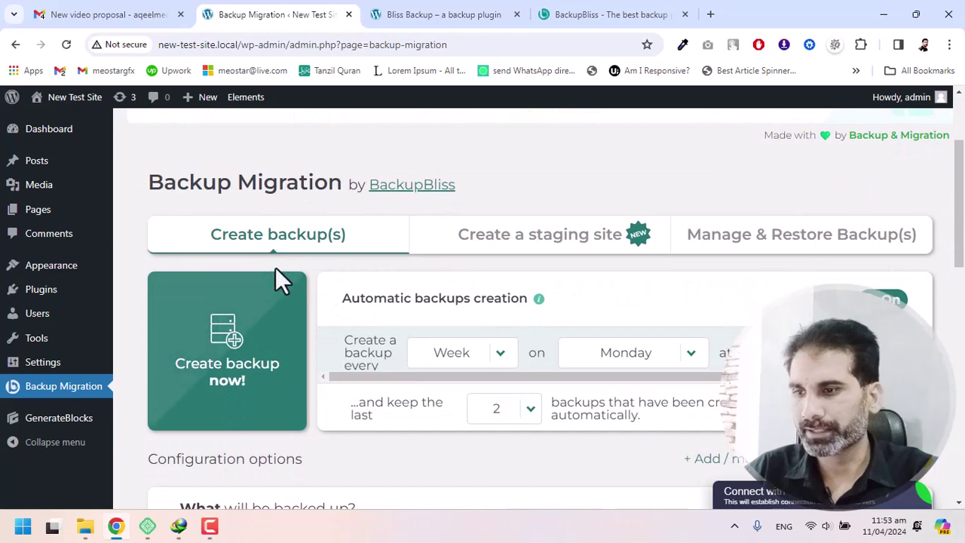
pyautogui.scroll(1, 279, 271)
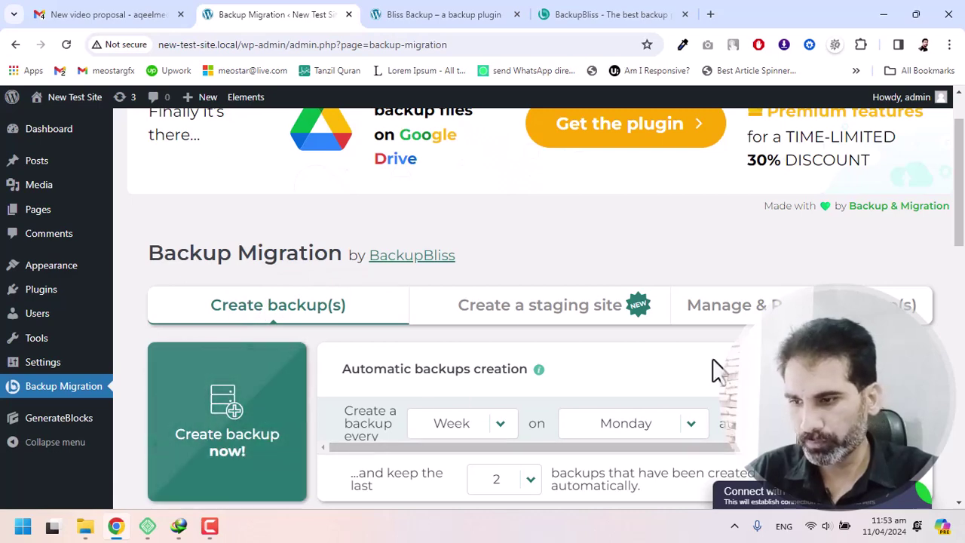
pyautogui.scroll(-1, 711, 371)
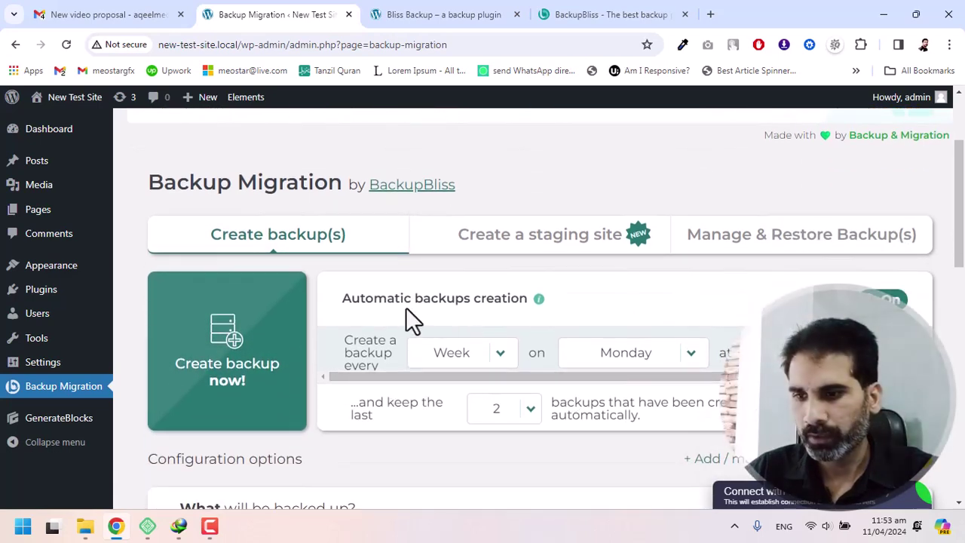
pyautogui.scroll(-2, 471, 298)
pyautogui.scroll(2, 478, 294)
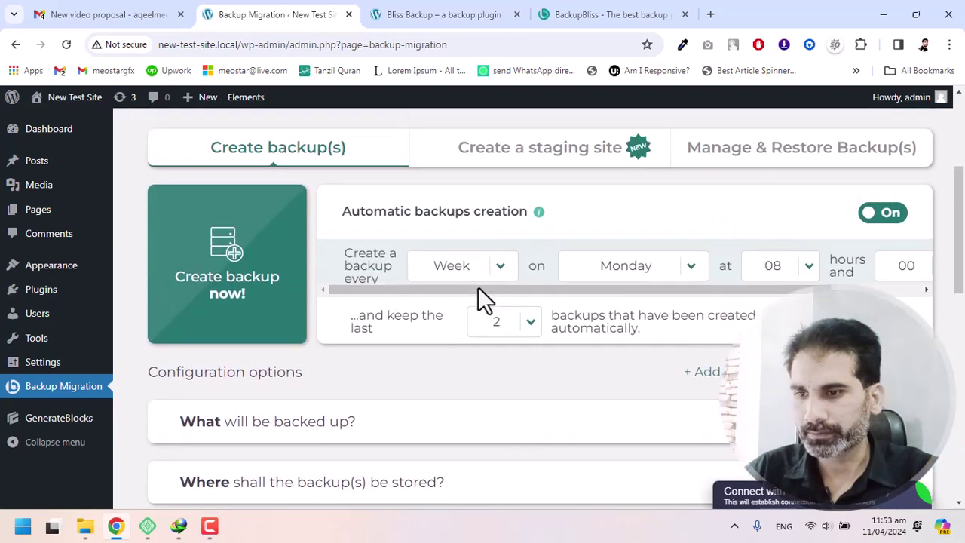
pyautogui.click(886, 299)
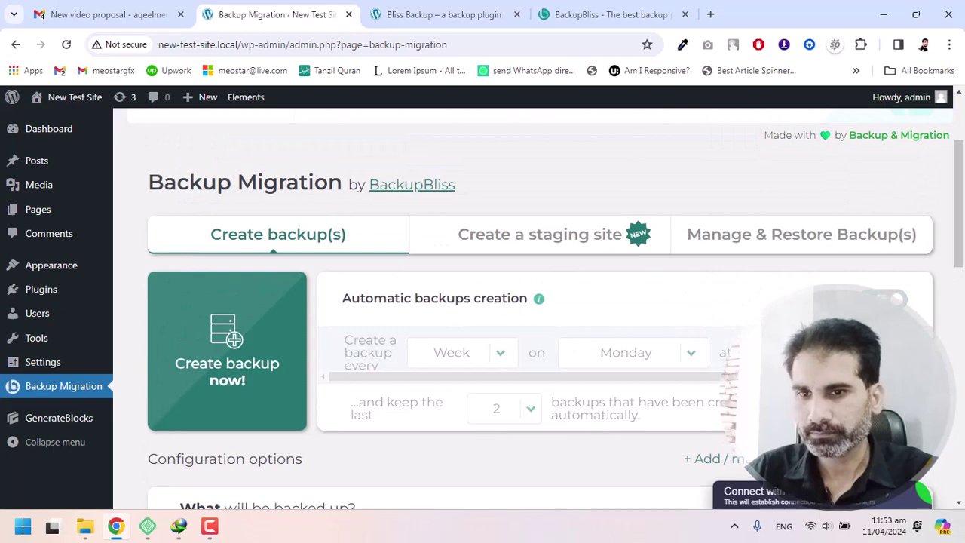
# - Turn on automatic backups creation and check the frequency choices, leaving the schedule at every Week
pyautogui.scroll(-1, 853, 254)
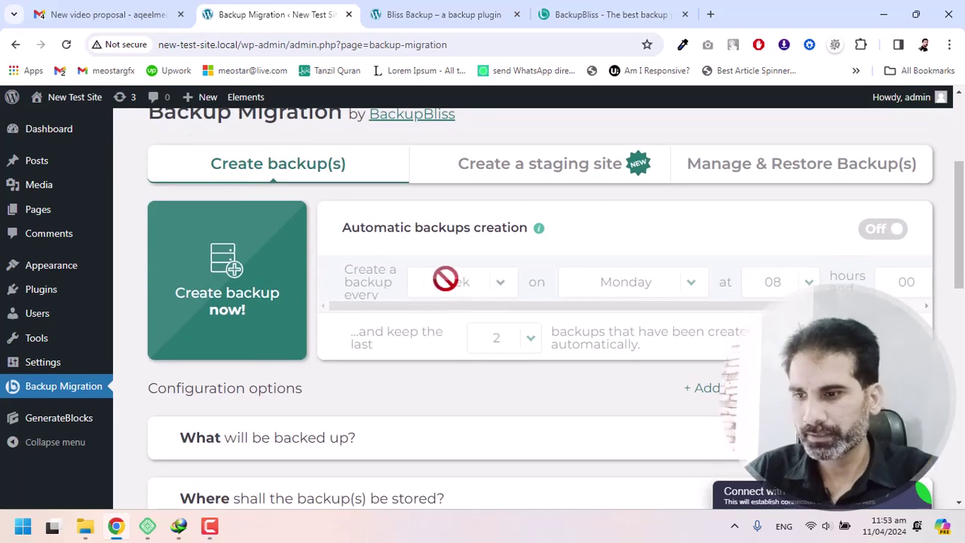
pyautogui.click(876, 233)
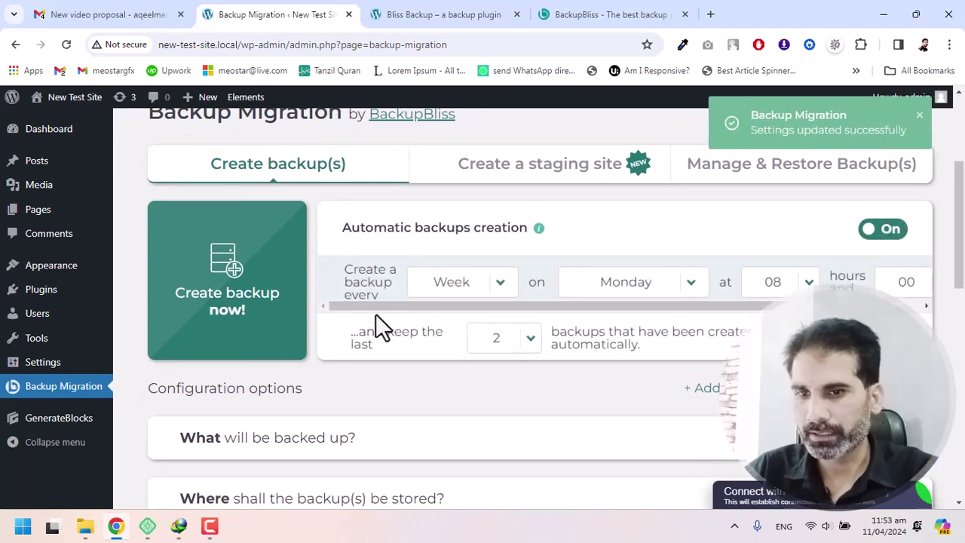
pyautogui.click(502, 293)
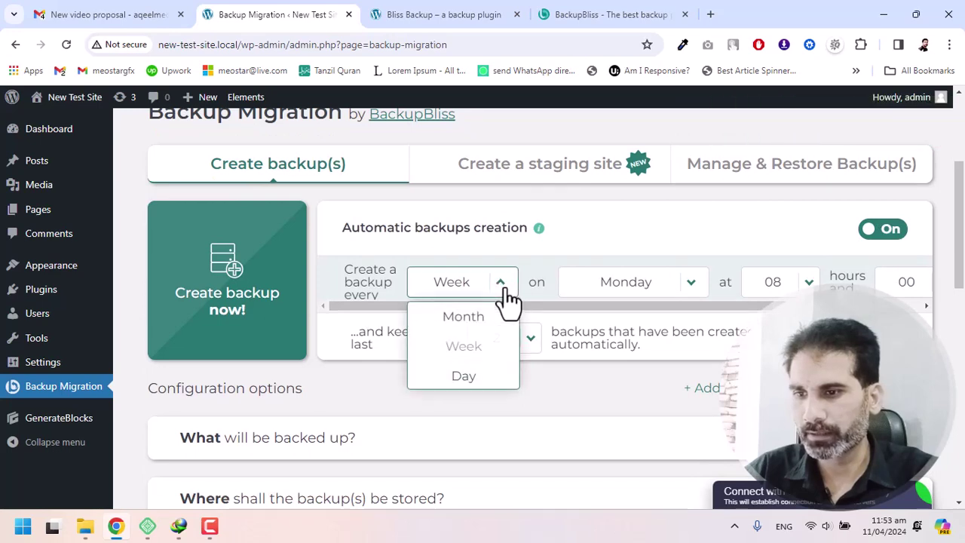
pyautogui.click(547, 265)
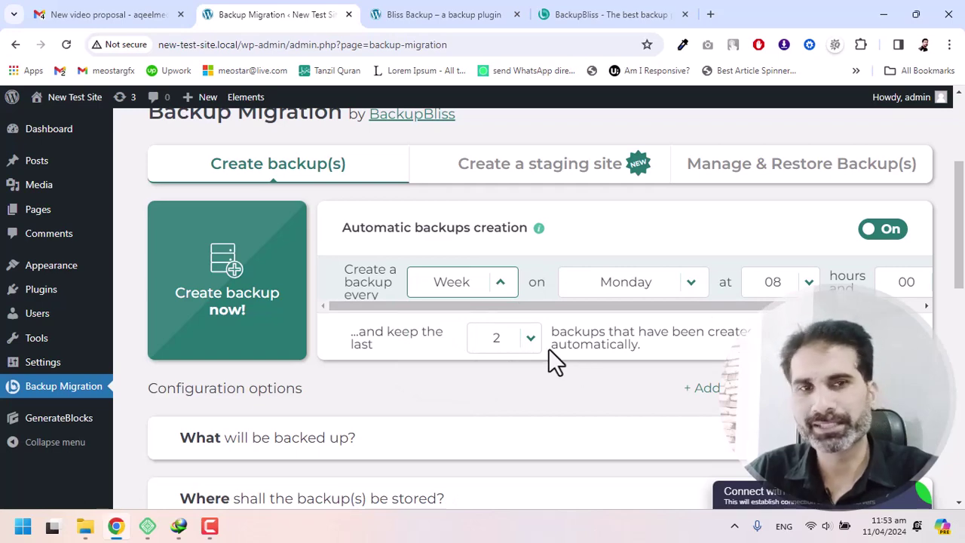
# - Expand the "What will be backed up?" options and toggle the Files selection off and back on
pyautogui.scroll(-1, 548, 347)
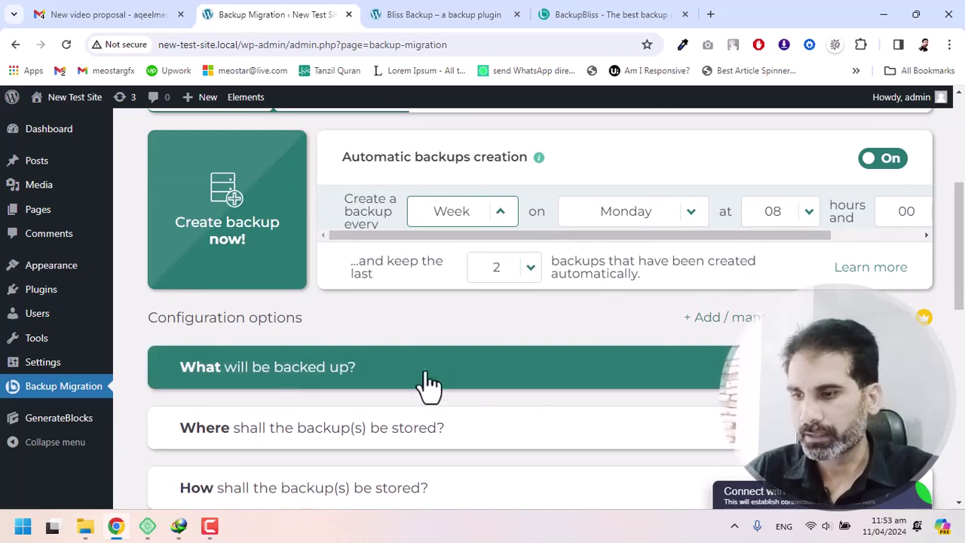
pyautogui.click(528, 381)
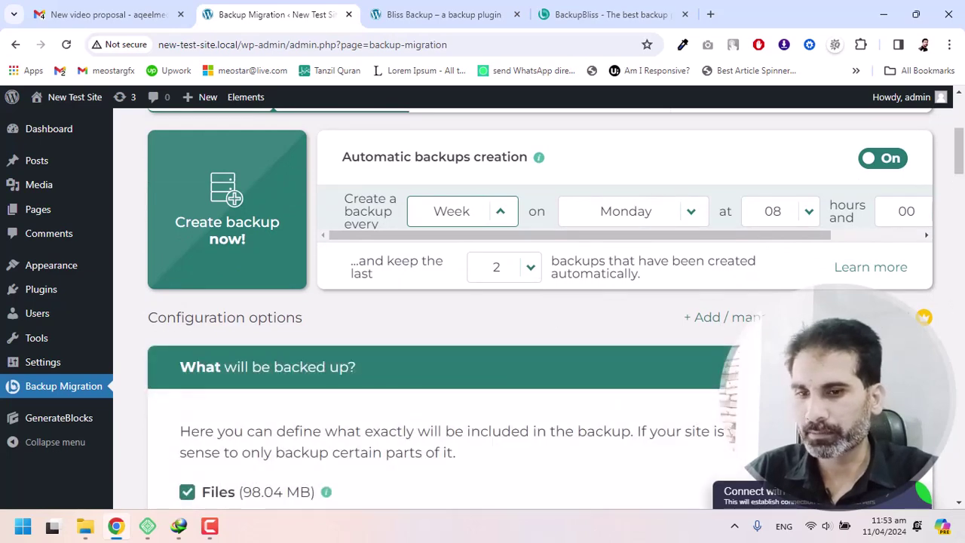
pyautogui.scroll(-1, 604, 396)
pyautogui.scroll(-1, 607, 396)
pyautogui.click(189, 353)
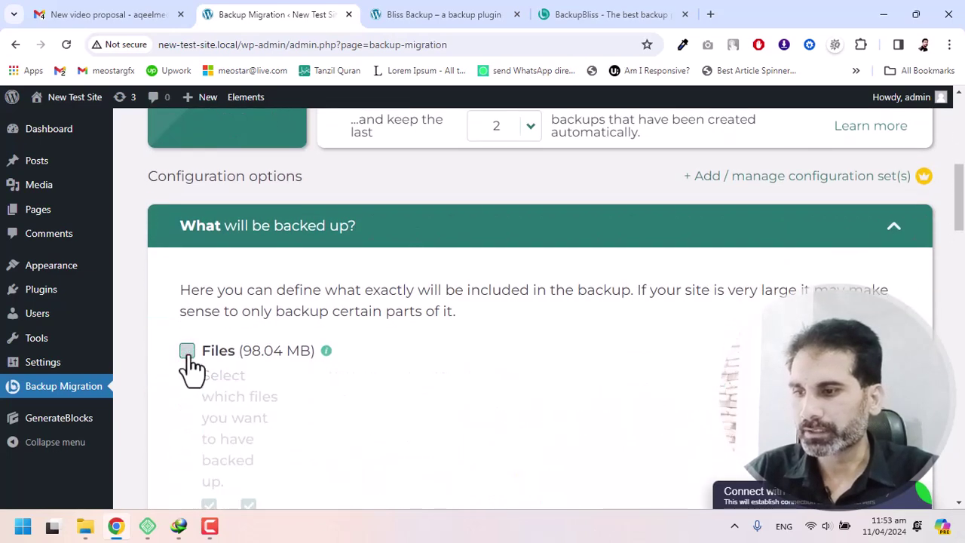
pyautogui.click(188, 352)
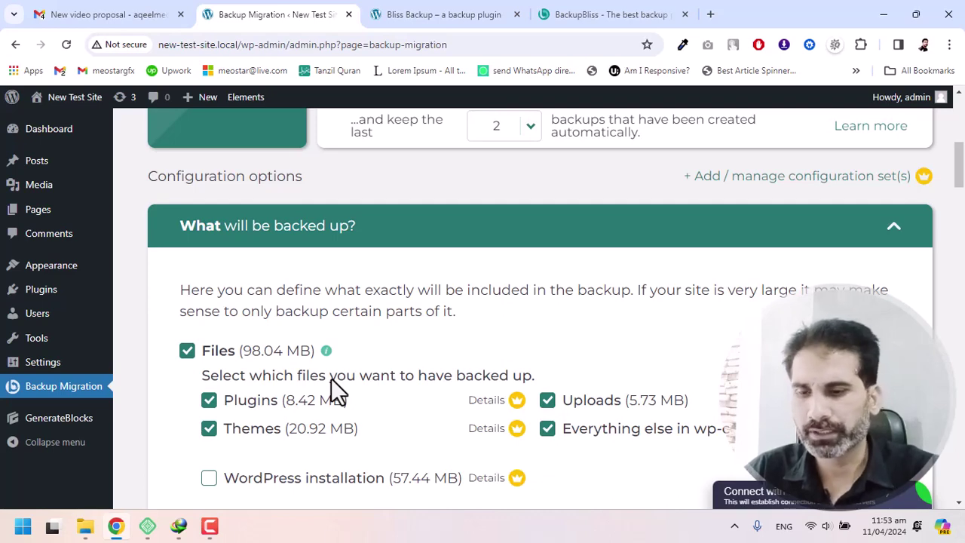
# - Examine which files are selected for the backup, the exclusion filters and the automatic backup schedule
pyautogui.scroll(-1, 351, 388)
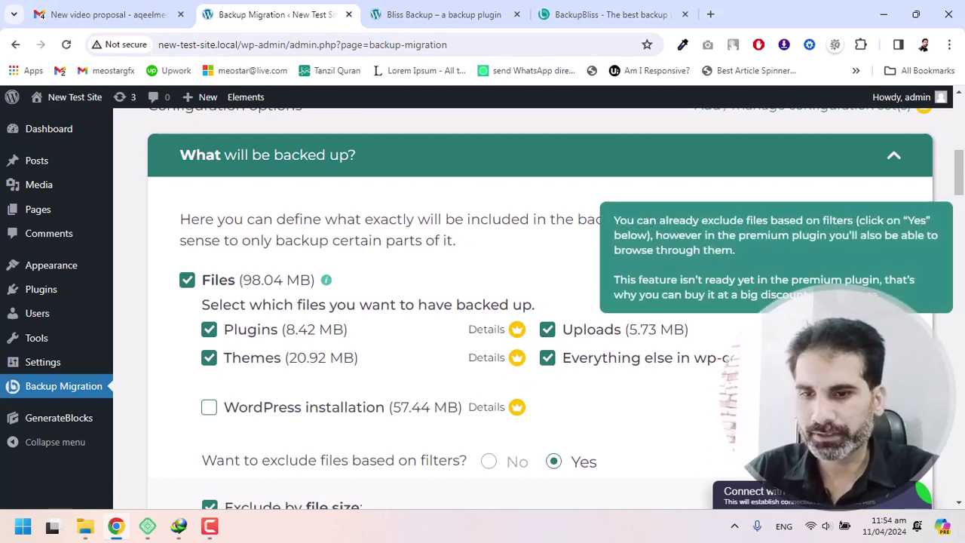
pyautogui.scroll(-1, 659, 363)
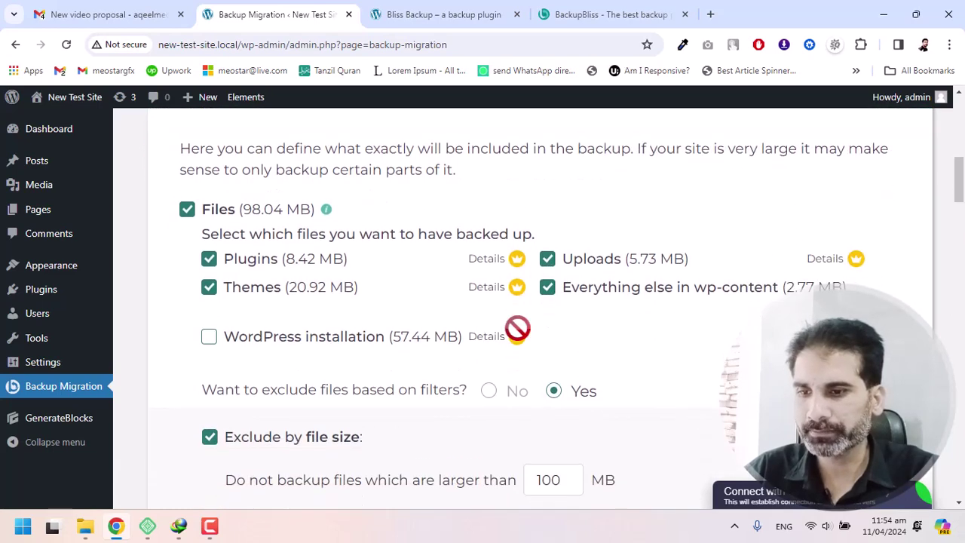
pyautogui.moveTo(474, 347)
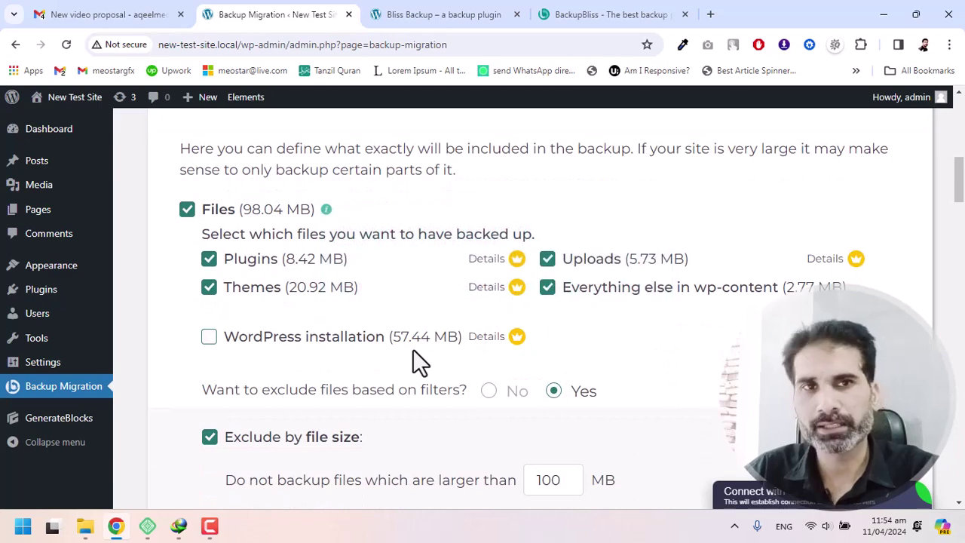
pyautogui.scroll(5, 412, 349)
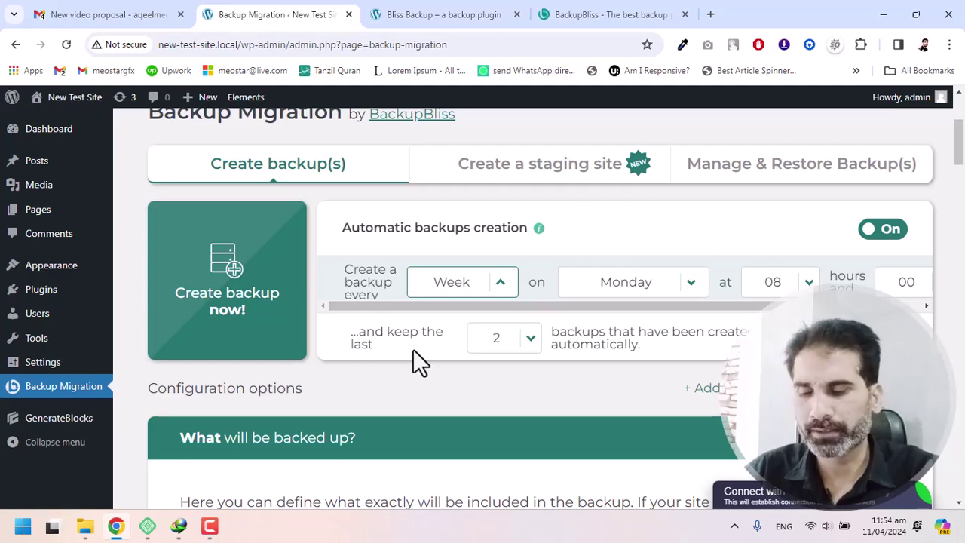
pyautogui.scroll(-5, 414, 349)
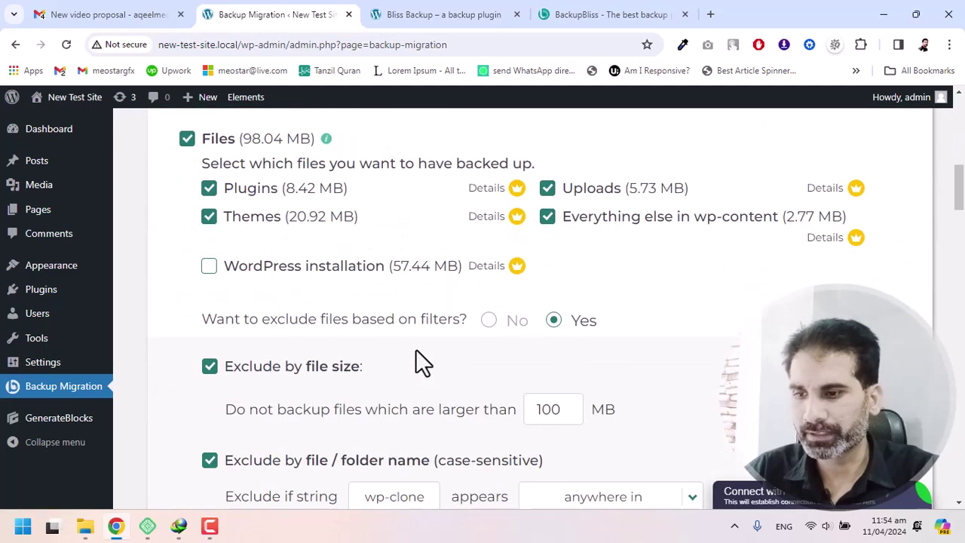
pyautogui.scroll(3, 416, 349)
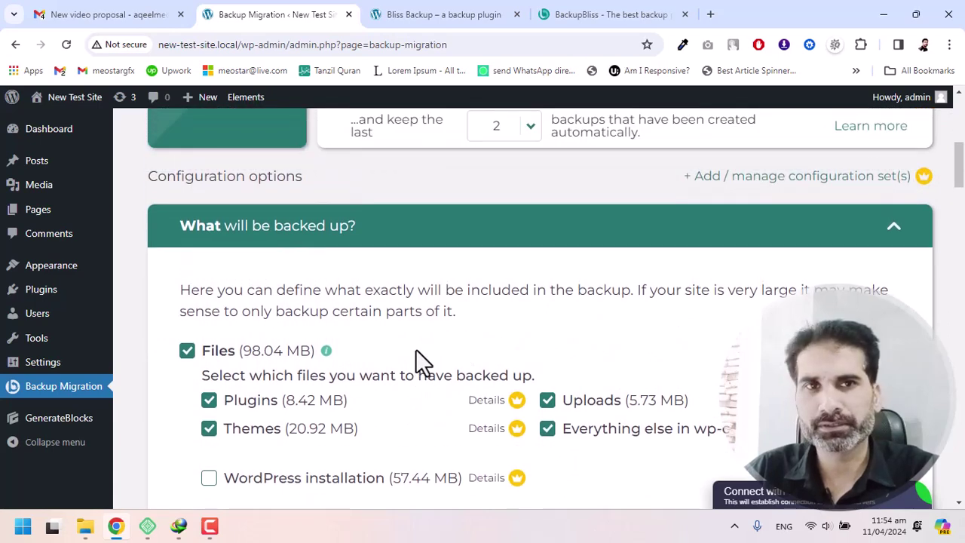
pyautogui.scroll(1, 415, 349)
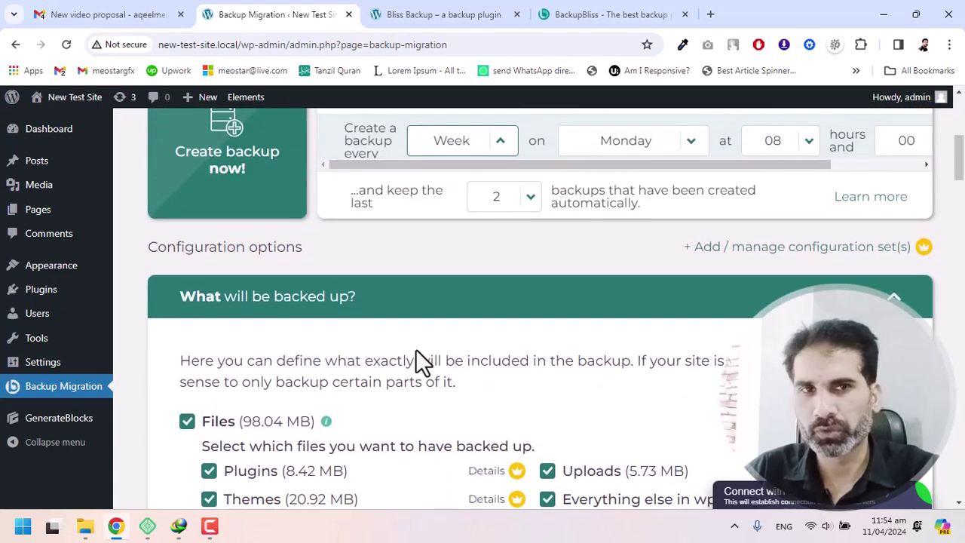
pyautogui.scroll(1, 415, 349)
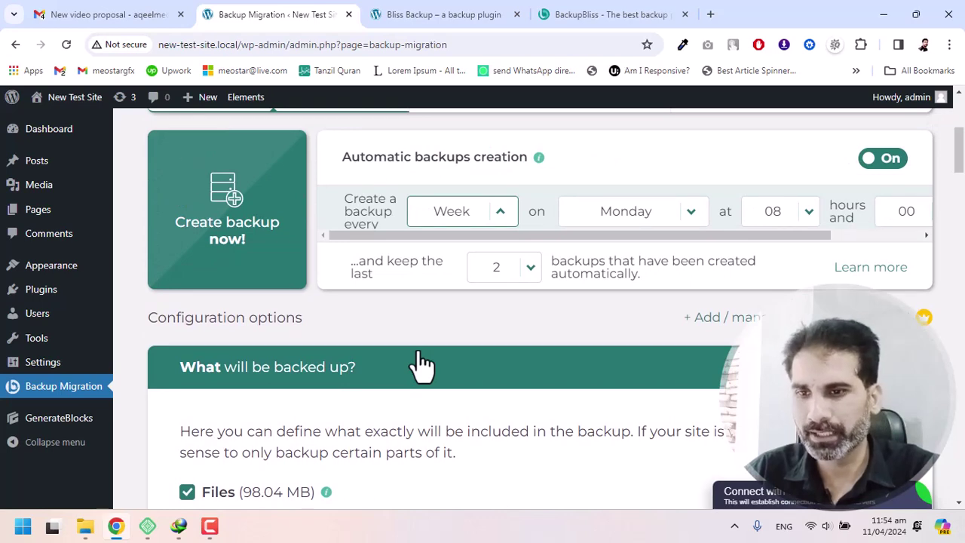
pyautogui.scroll(1, 390, 364)
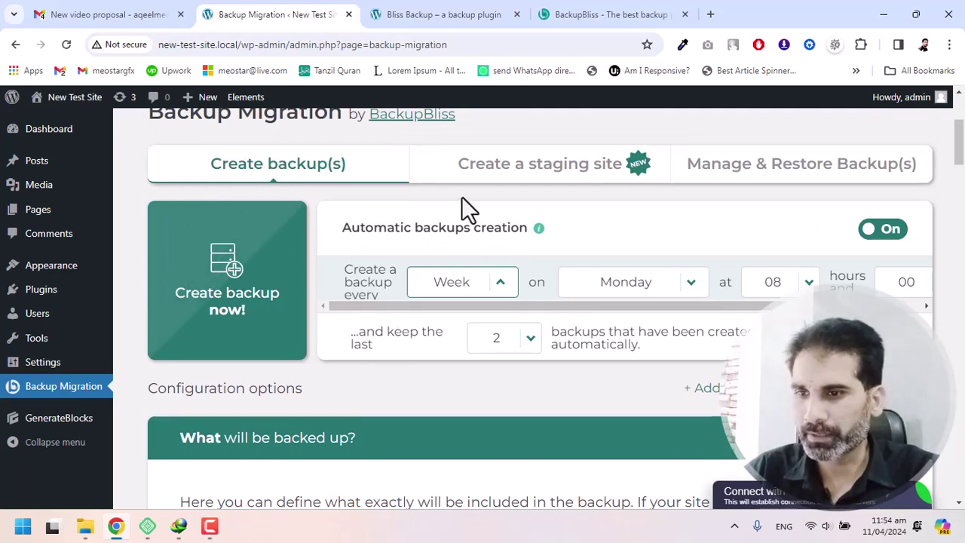
pyautogui.scroll(1, 497, 205)
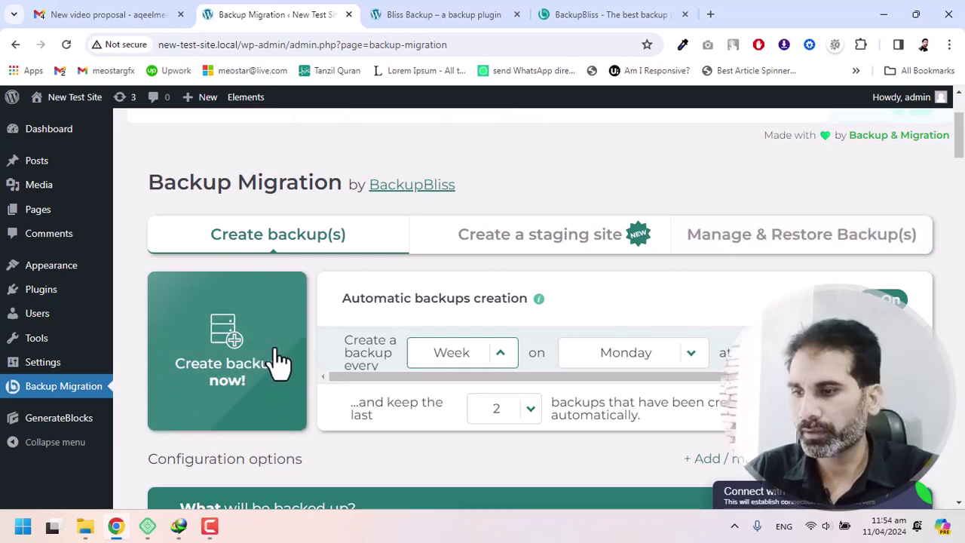
# - Create a backup immediately with the current selections and copy the finished backup's access link
pyautogui.scroll(-1, 276, 362)
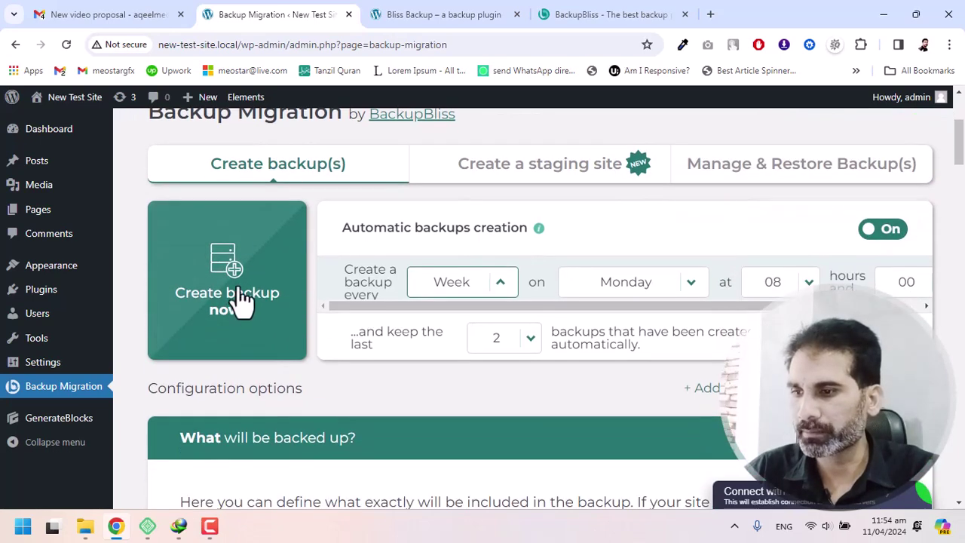
pyautogui.click(241, 304)
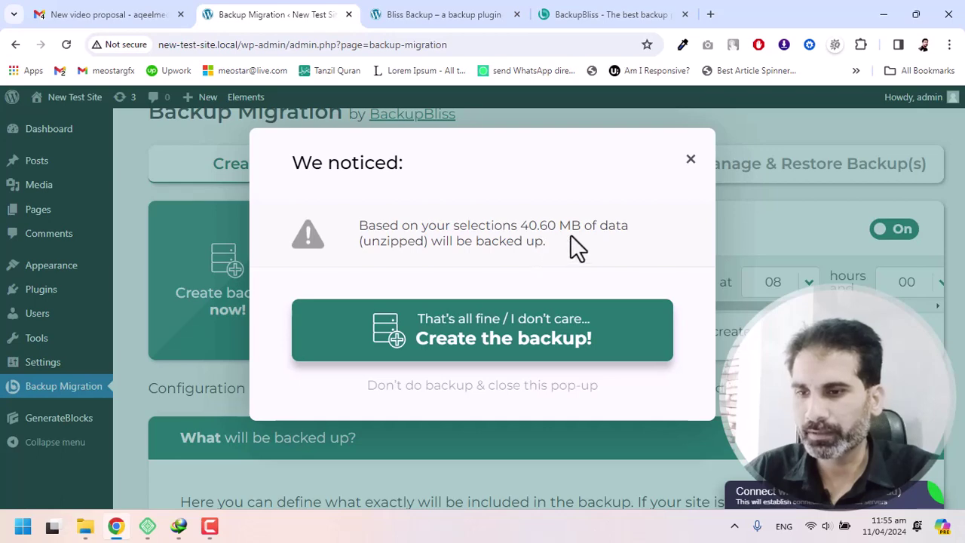
pyautogui.click(443, 349)
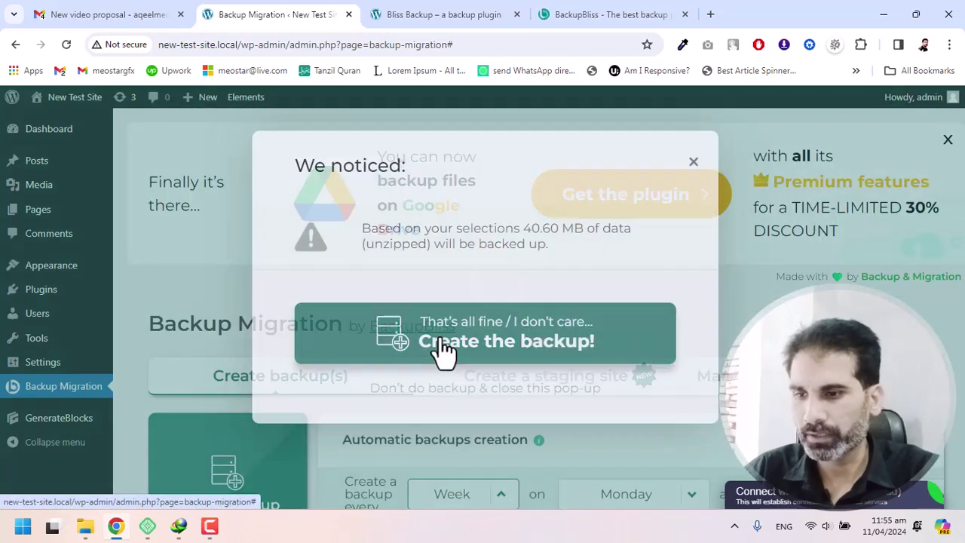
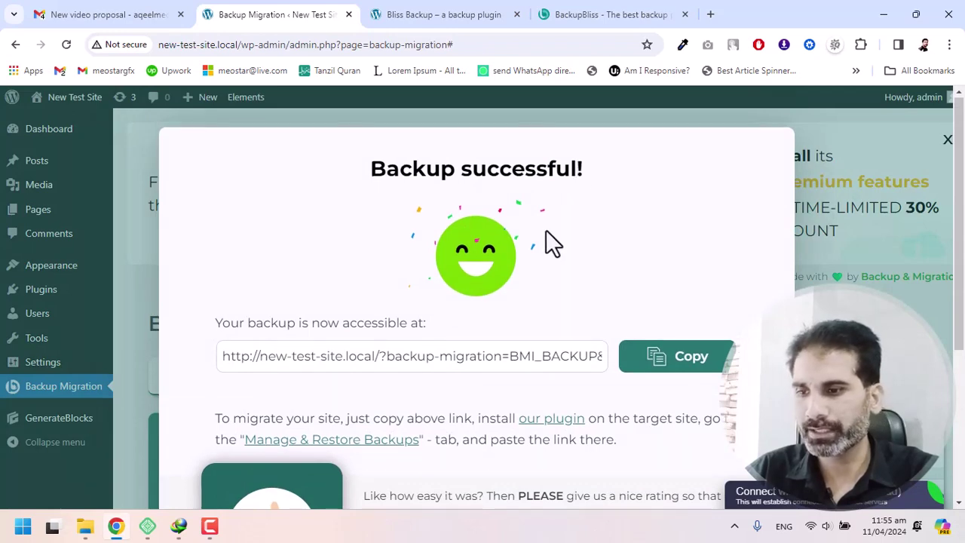
pyautogui.scroll(-1, 548, 231)
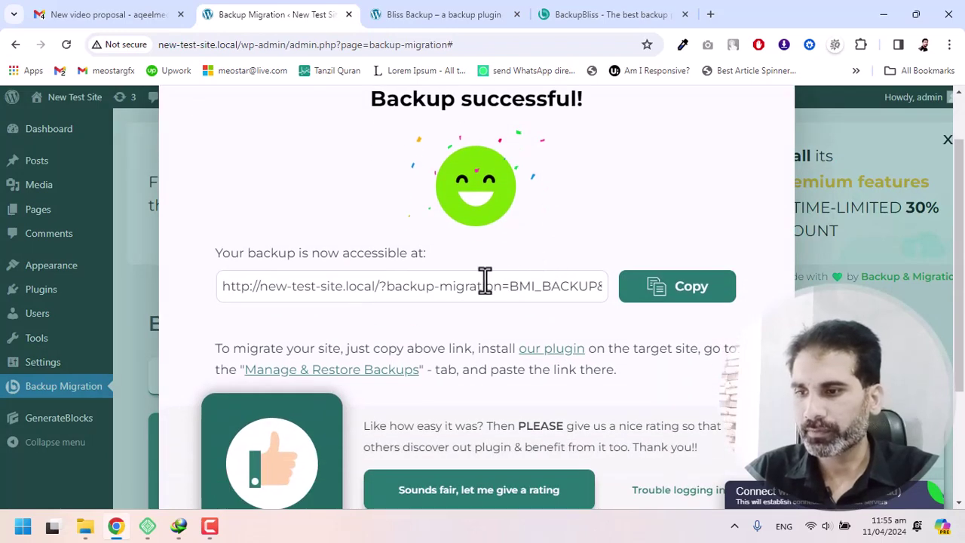
pyautogui.click(687, 301)
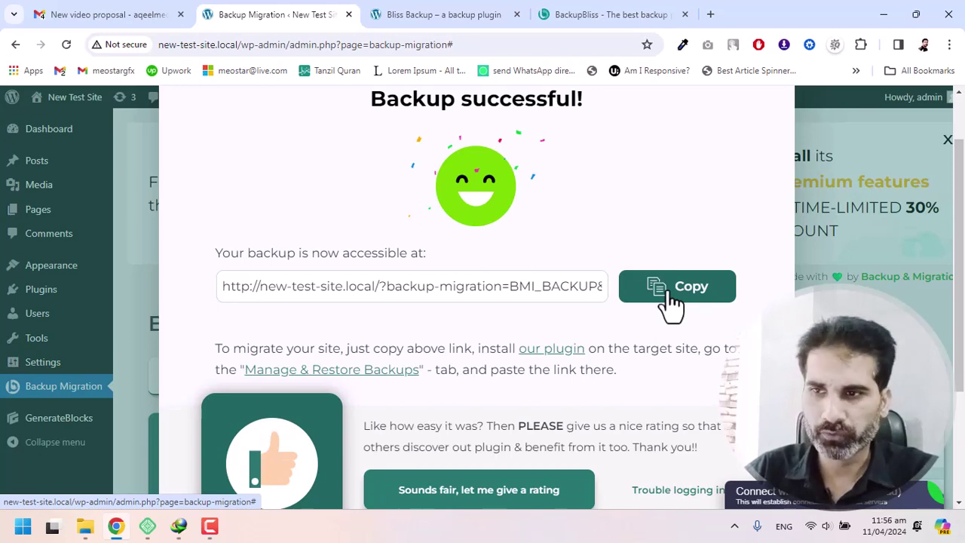
# - Download the backup ZIP archive with the download manager and cancel the browser's own save dialog
pyautogui.scroll(-2, 619, 300)
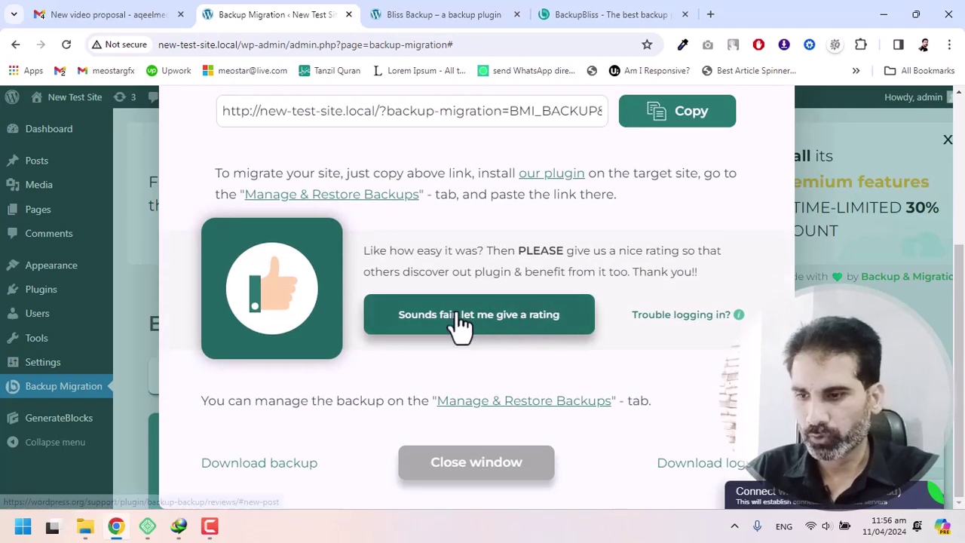
pyautogui.click(273, 474)
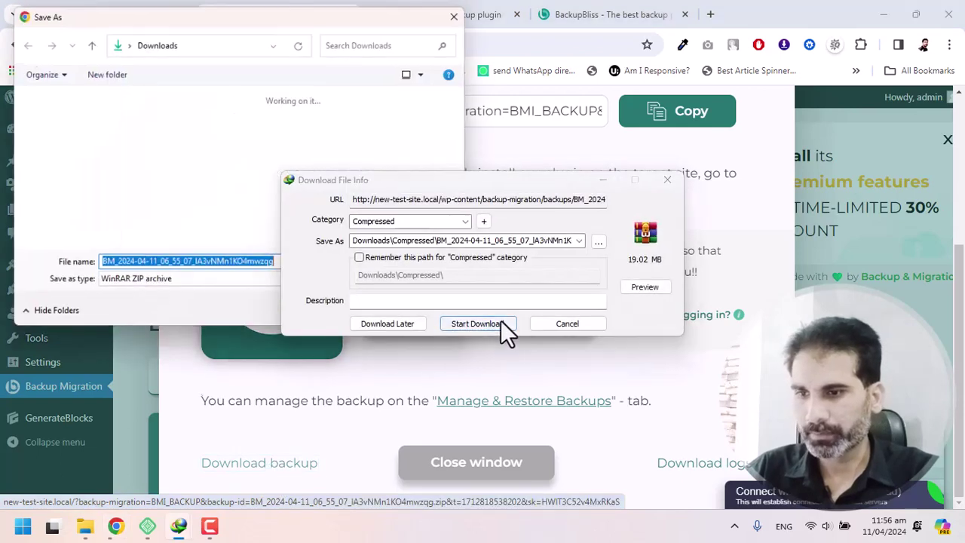
pyautogui.click(451, 323)
pyautogui.click(455, 324)
pyautogui.click(240, 304)
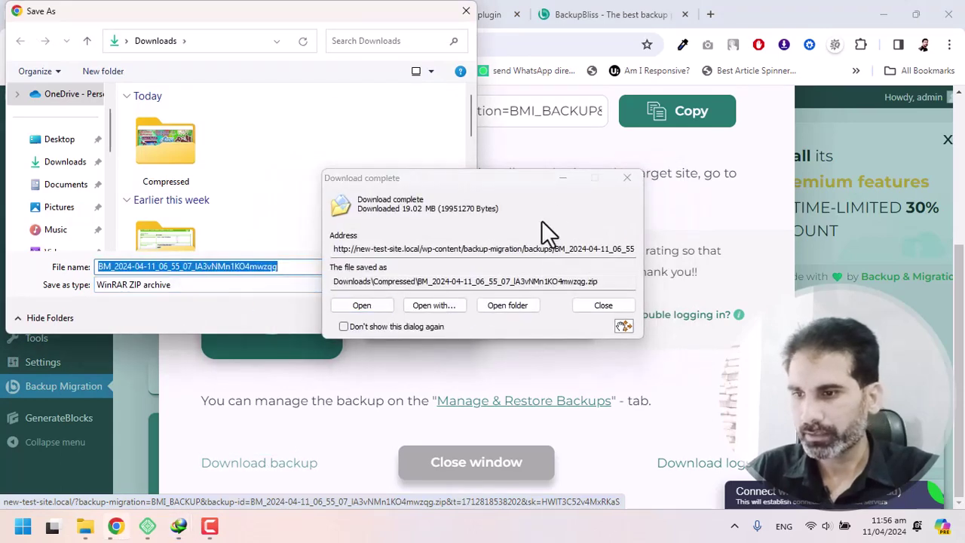
pyautogui.click(562, 178)
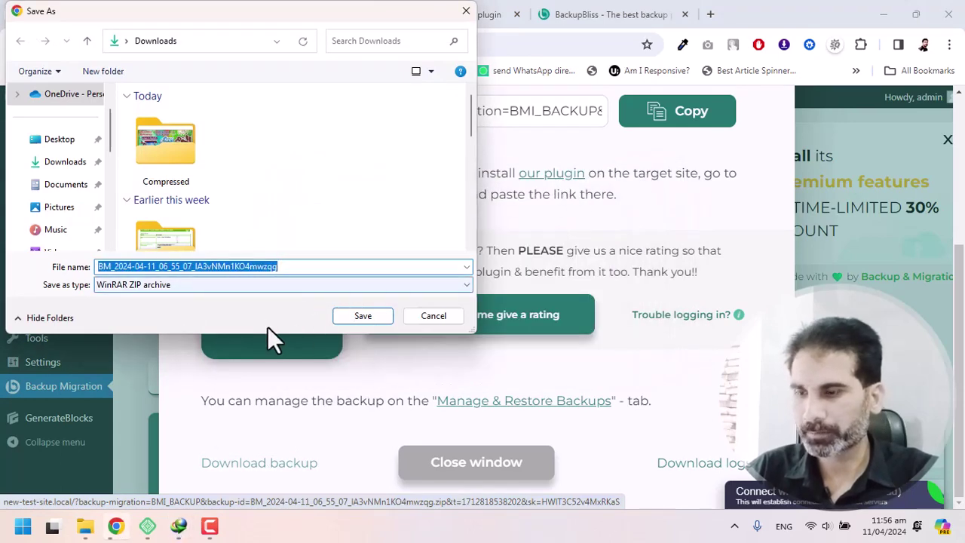
pyautogui.click(437, 318)
# - Close the remaining download-complete windows and dismiss the backup success window
pyautogui.moveTo(185, 528)
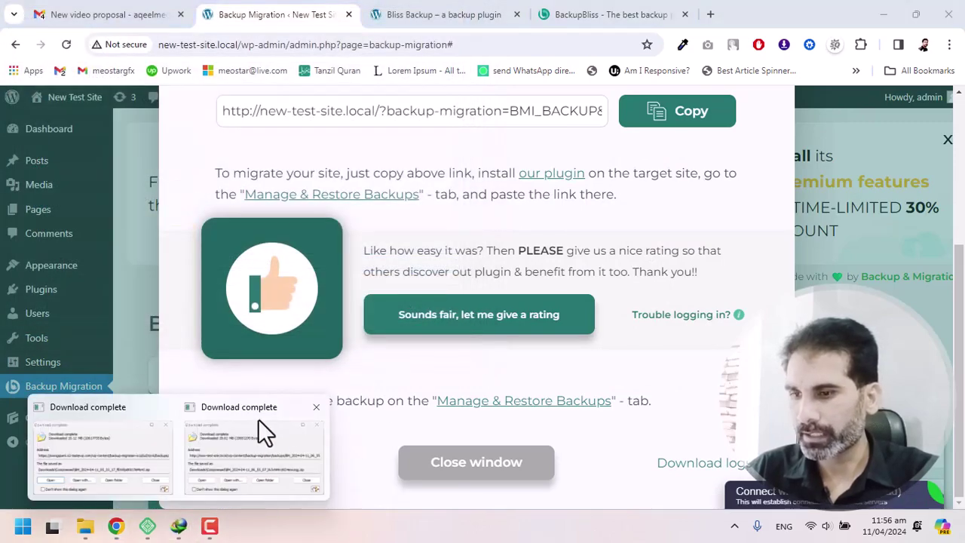
pyautogui.click(317, 408)
pyautogui.click(242, 407)
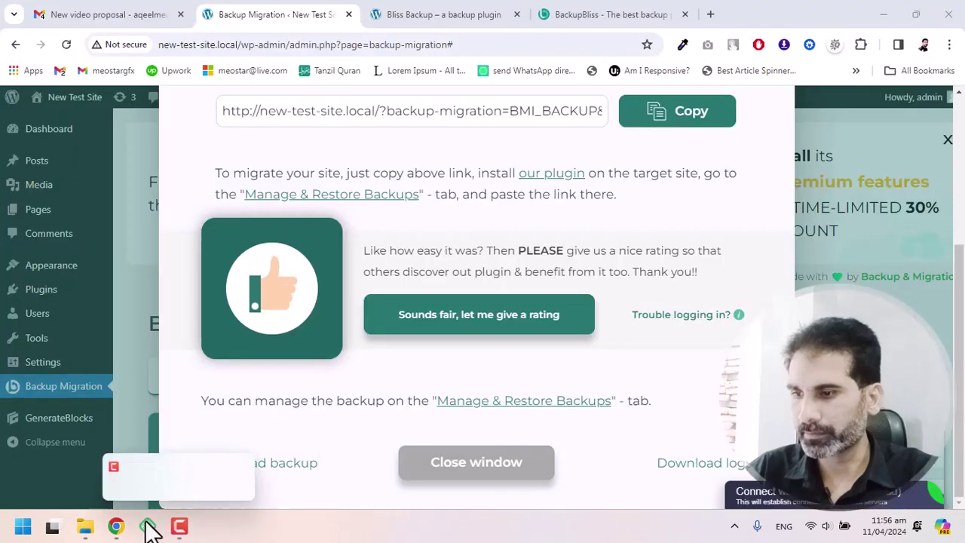
pyautogui.moveTo(128, 536)
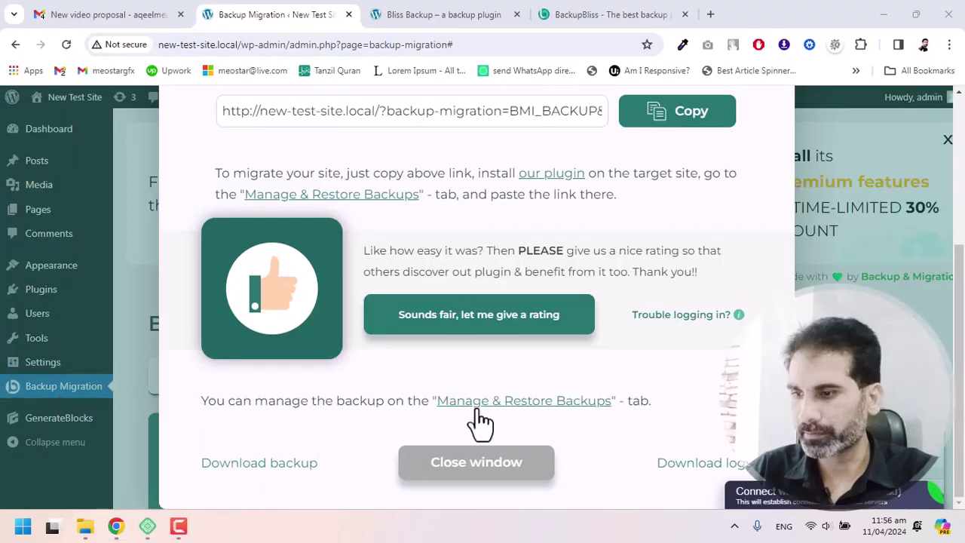
pyautogui.click(456, 485)
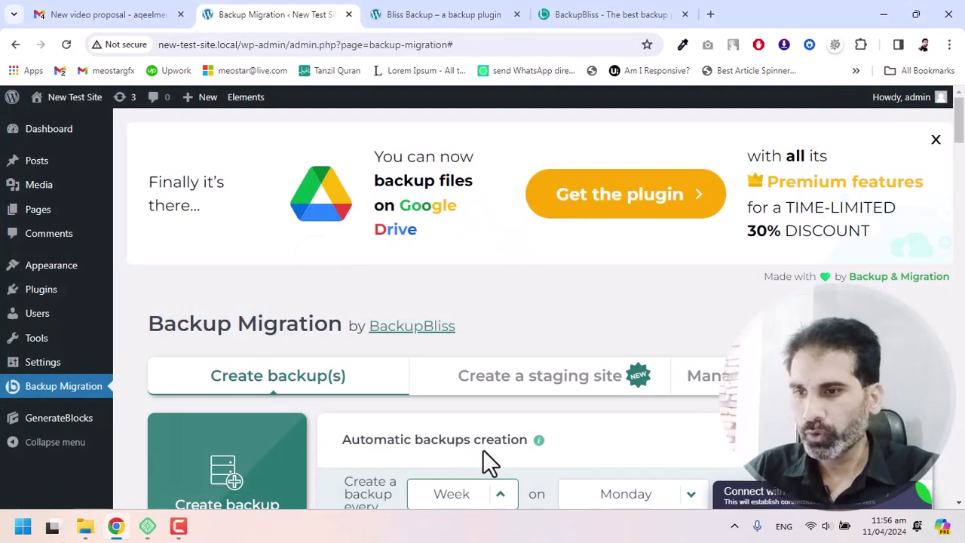
pyautogui.scroll(-4, 489, 332)
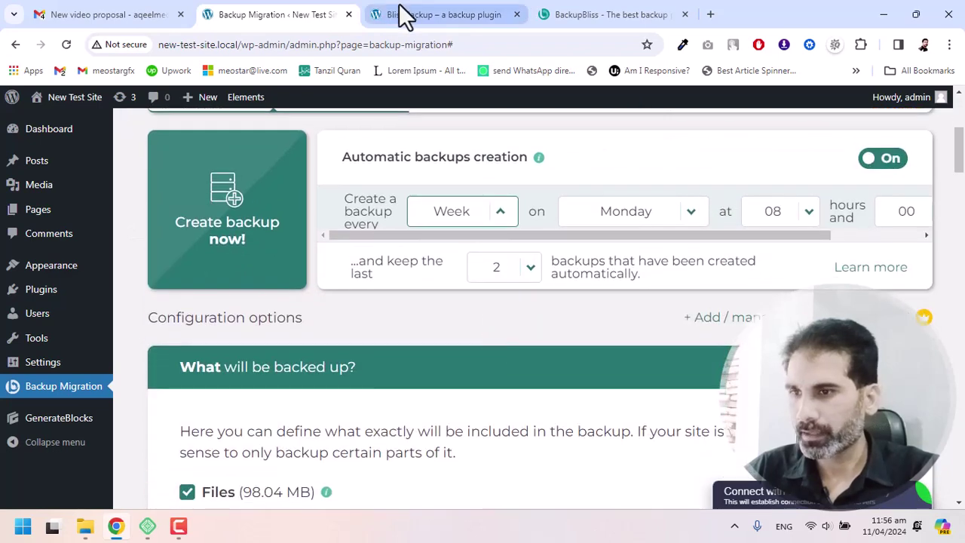
pyautogui.scroll(4, 369, 203)
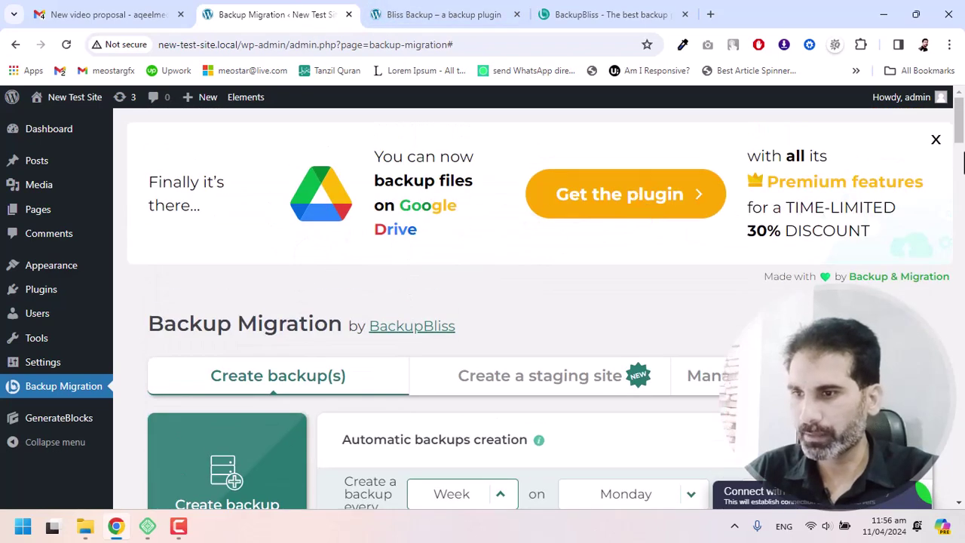
pyautogui.moveTo(69, 106)
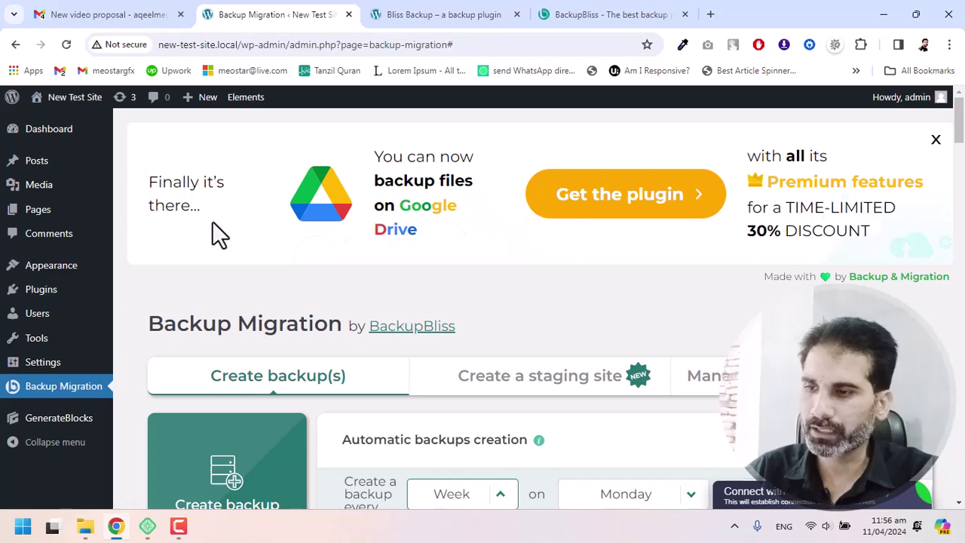
# - Close the New Test Site tab and open the Add New Plugin page in the Bliss Backup site's WordPress dashboard
pyautogui.click(347, 15)
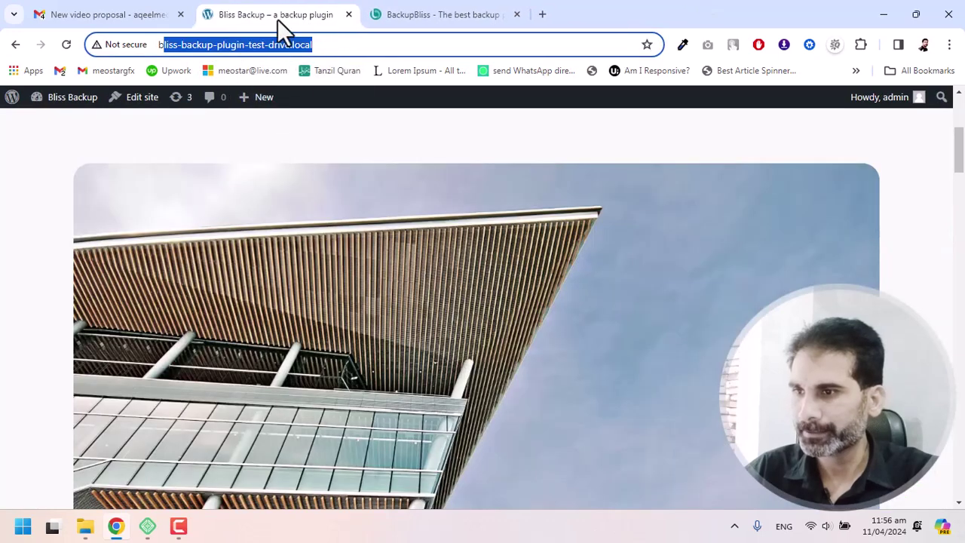
pyautogui.click(59, 123)
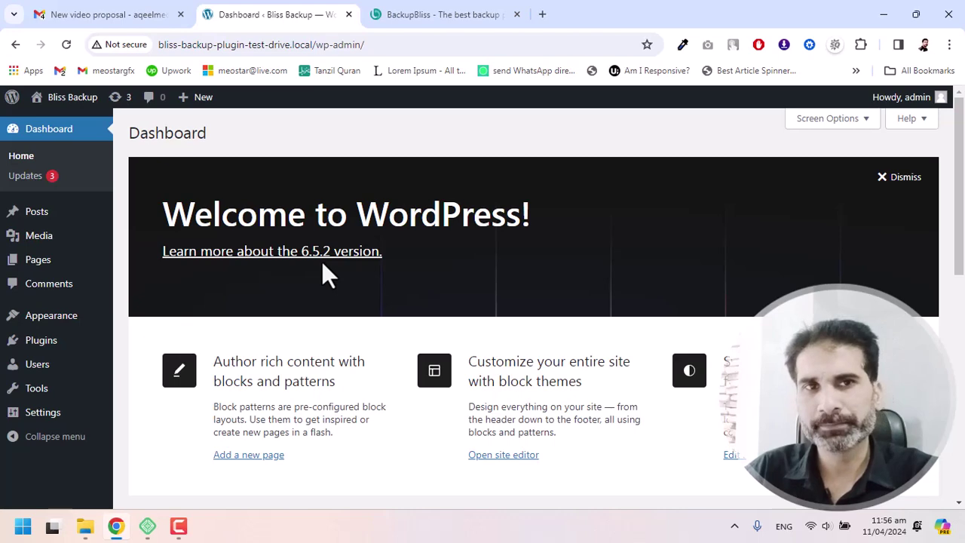
pyautogui.moveTo(43, 348)
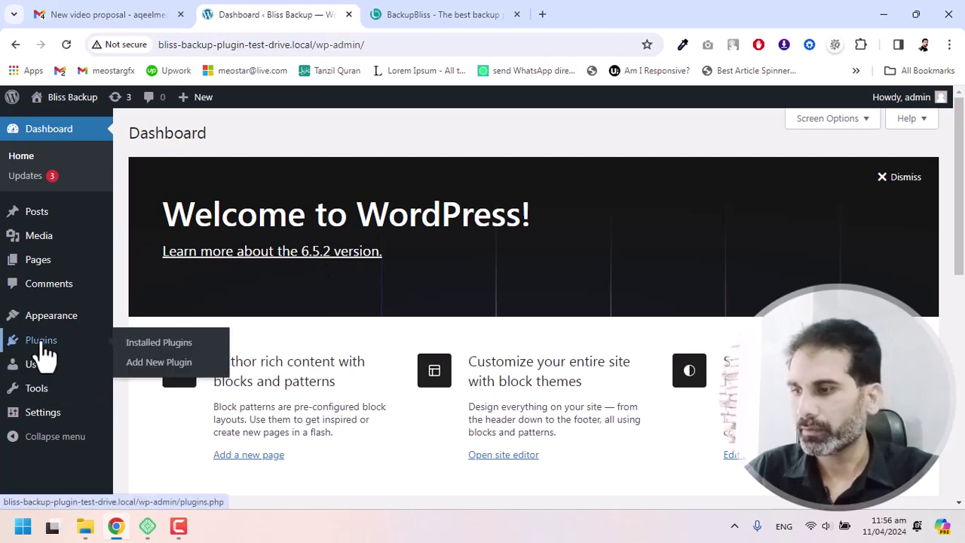
pyautogui.click(141, 365)
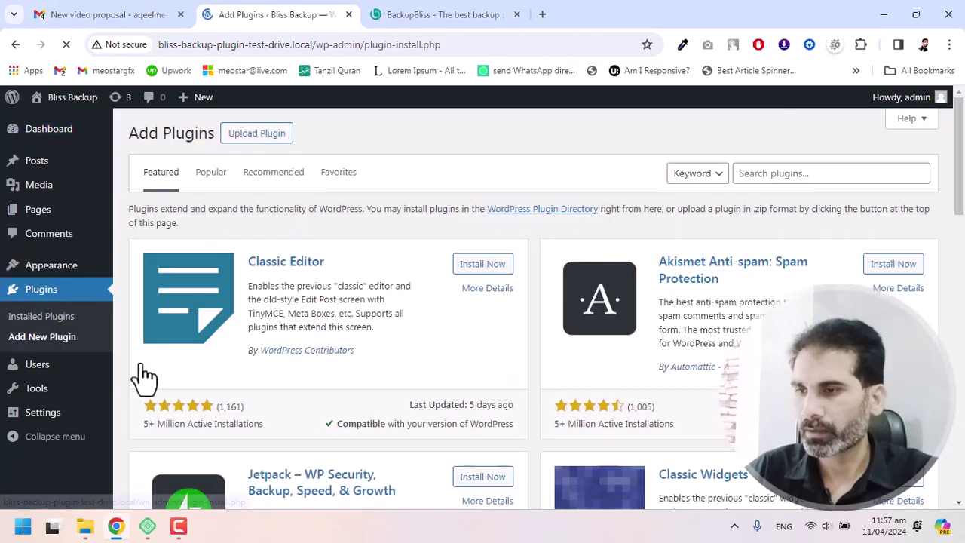
# - Open the Bliss Backup site's front page in a new tab, look through its content and return to the plugin search
pyautogui.moveTo(64, 108)
pyautogui.rightClick(89, 131)
pyautogui.click(102, 135)
pyautogui.click(415, 21)
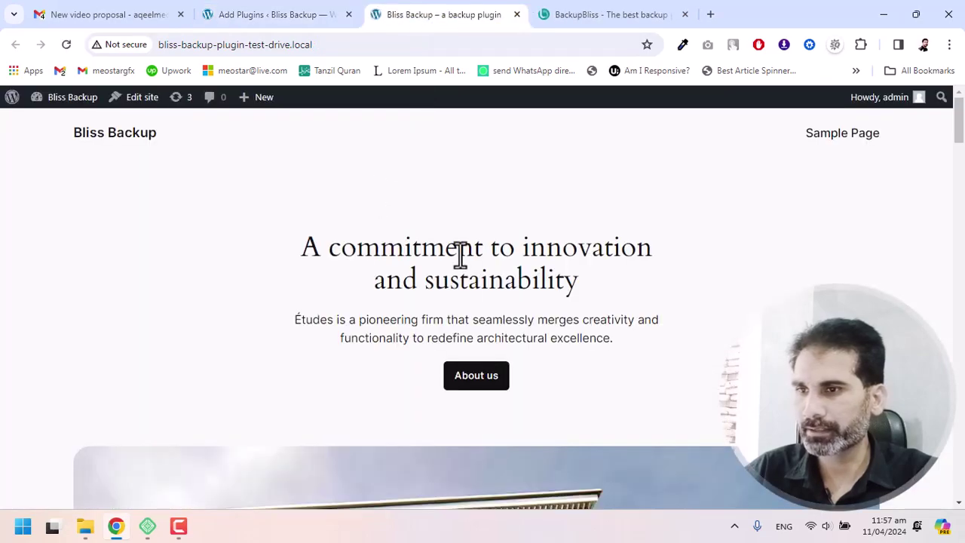
pyautogui.scroll(-15, 471, 276)
pyautogui.scroll(-15, 473, 277)
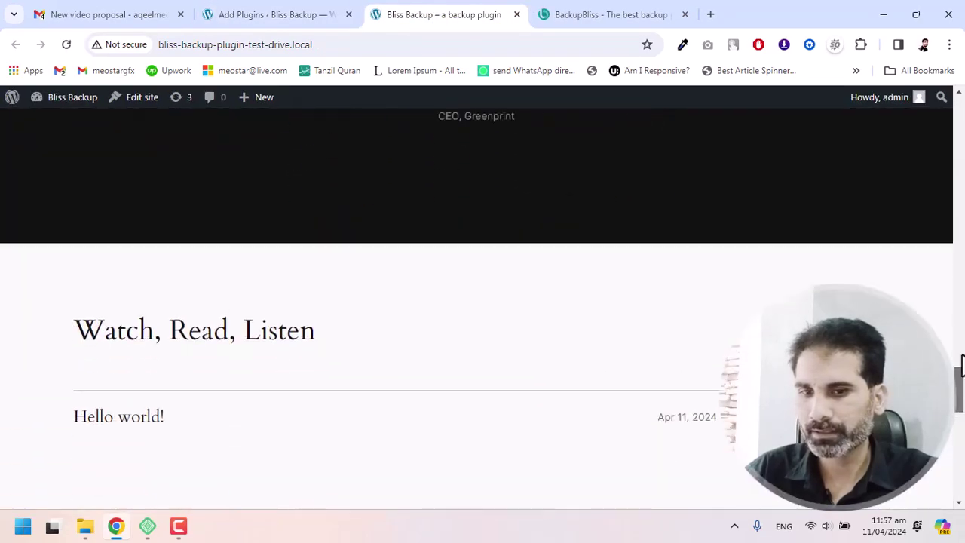
pyautogui.moveTo(960, 364); pyautogui.dragTo(960, 102)
pyautogui.scroll(-15, 420, 355)
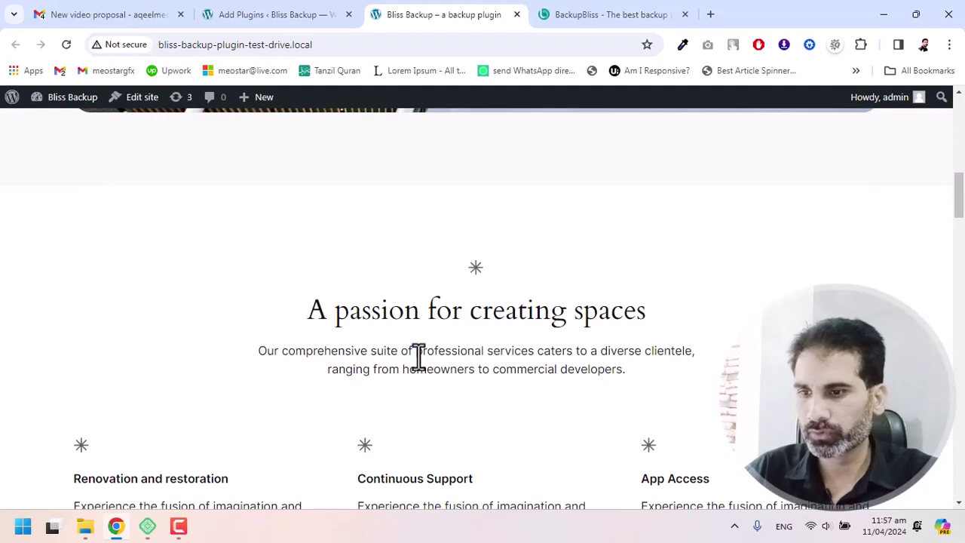
pyautogui.scroll(-3, 420, 355)
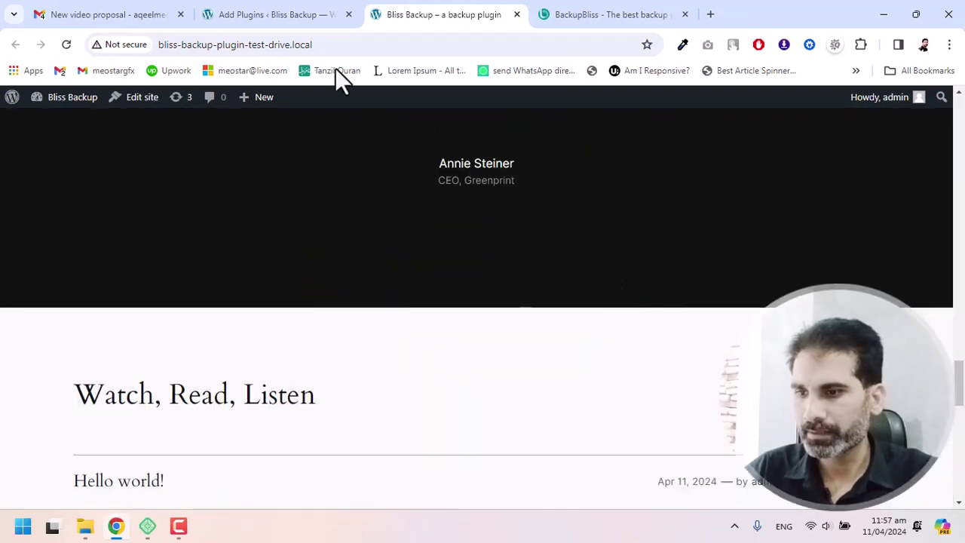
pyautogui.click(301, 15)
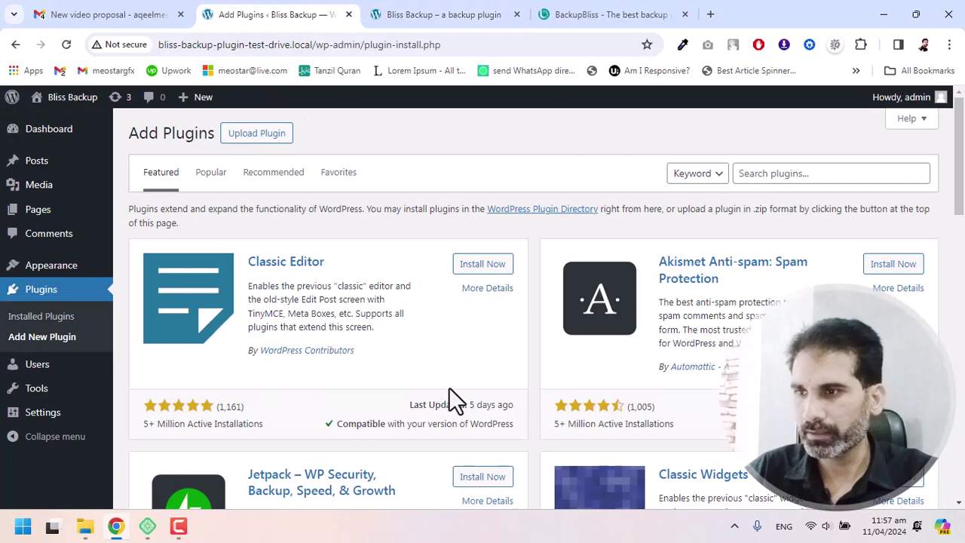
pyautogui.click(842, 172)
pyautogui.write('mig')
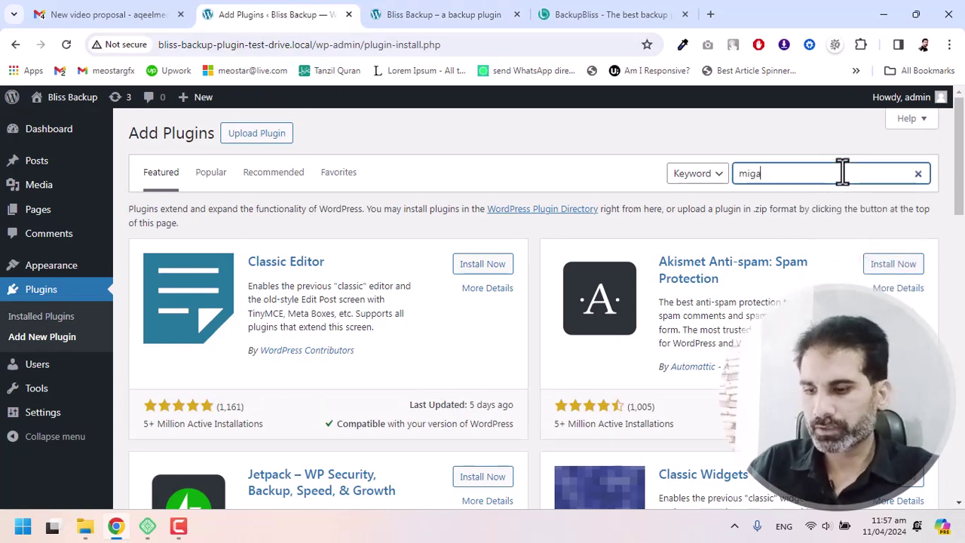
pyautogui.write('ration bac')
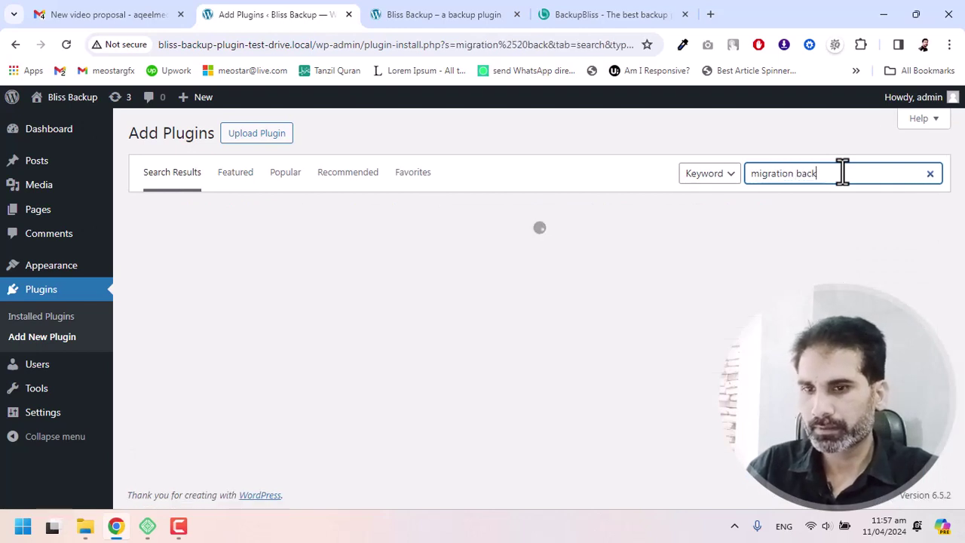
pyautogui.hotkey('ctrl', 'a')
pyautogui.press('BackSpace')
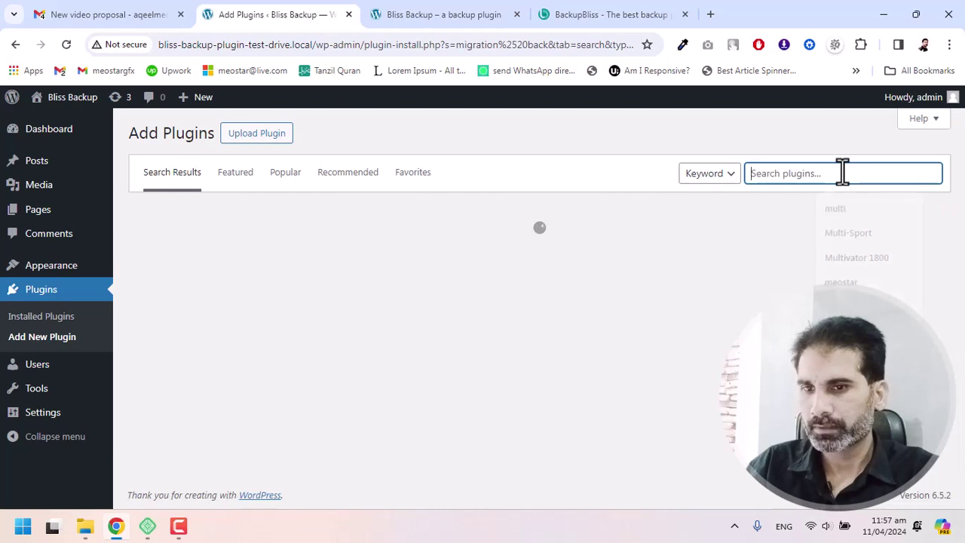
pyautogui.write('blie')
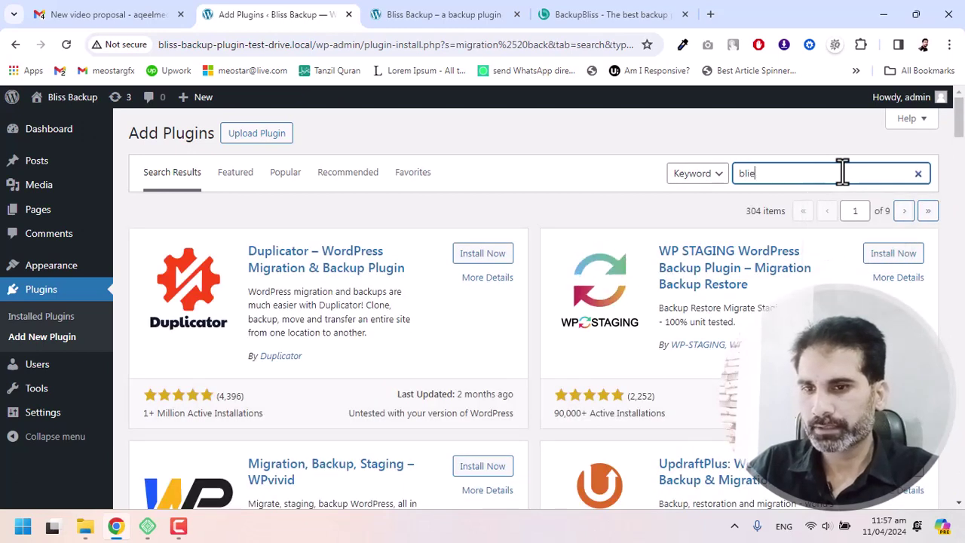
pyautogui.press('BackSpace')
pyautogui.press('BackSpace')
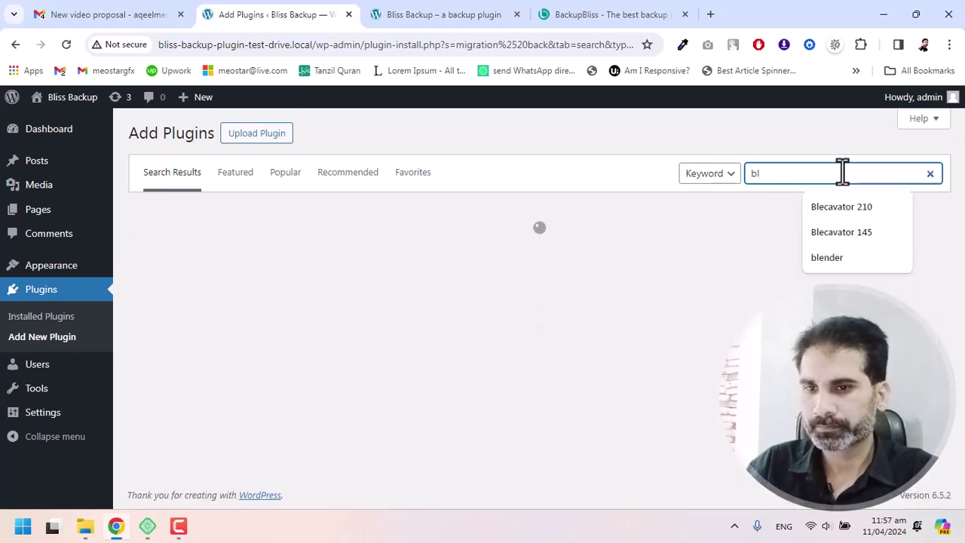
pyautogui.press('BackSpace')
pyautogui.press('BackSpace')
# - Search the plugin directory for Backupbliss, and install and activate the Backup Migration plugin by Inisev
pyautogui.write('back')
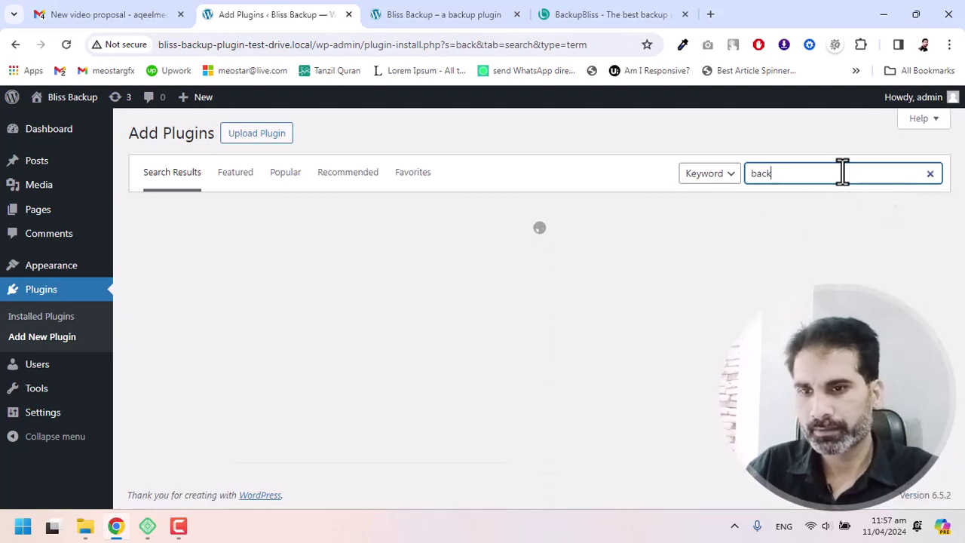
pyautogui.press('Down')
pyautogui.press('Return')
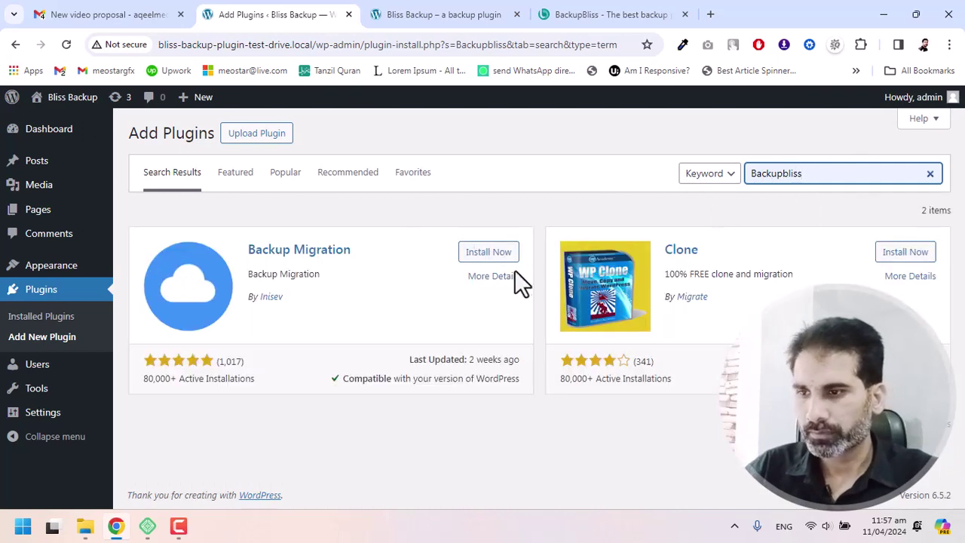
pyautogui.click(483, 255)
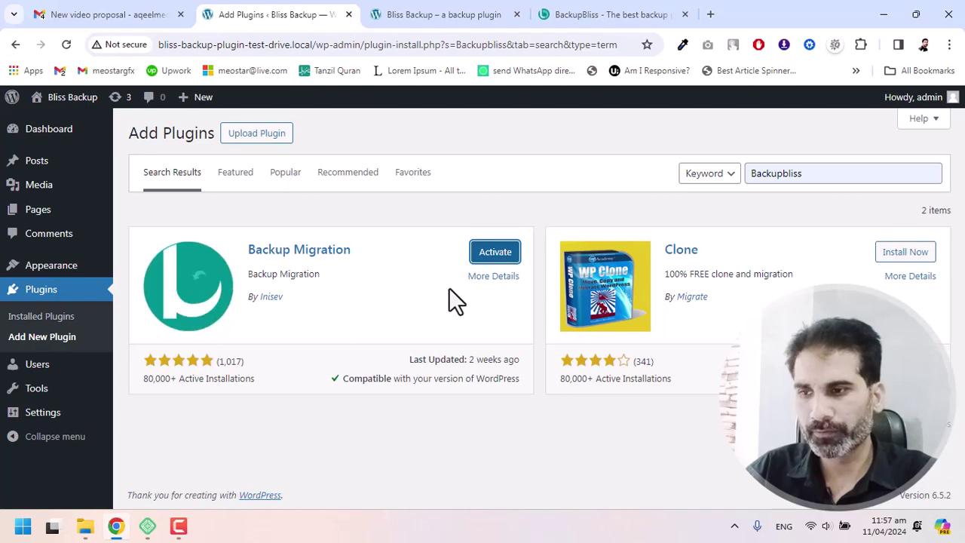
pyautogui.click(497, 253)
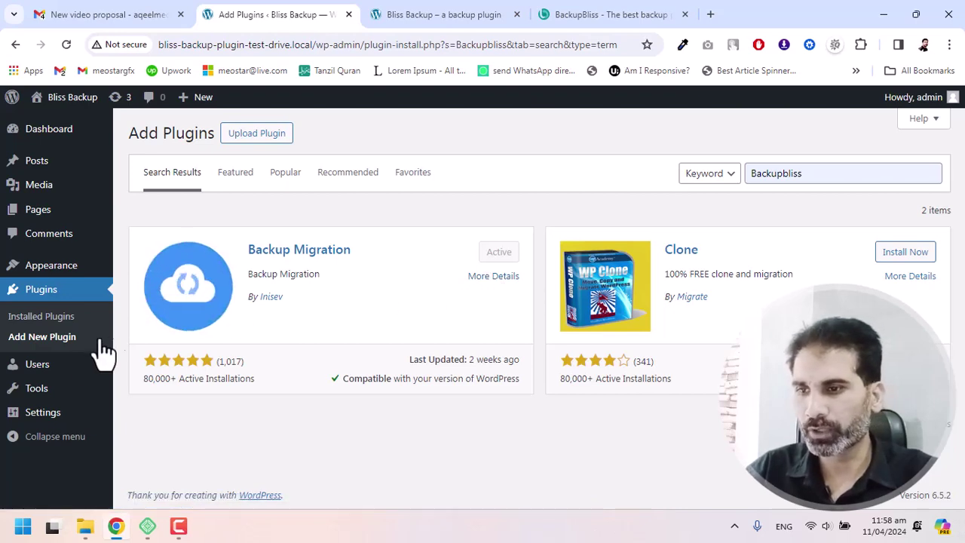
# - Reload the page, skip the plugin's alerts and diagnostic tracking opt-in, and open the Backup Migration page
pyautogui.click(66, 44)
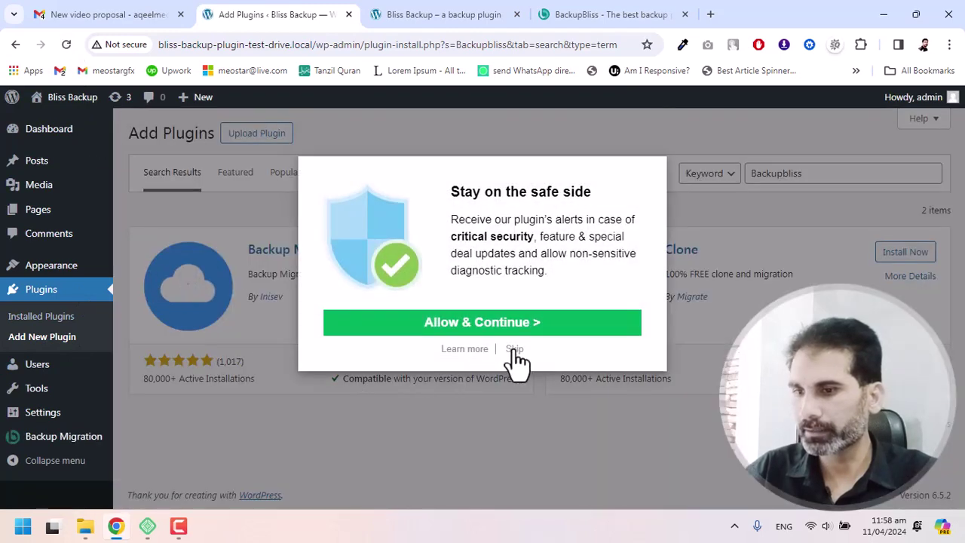
pyautogui.click(514, 350)
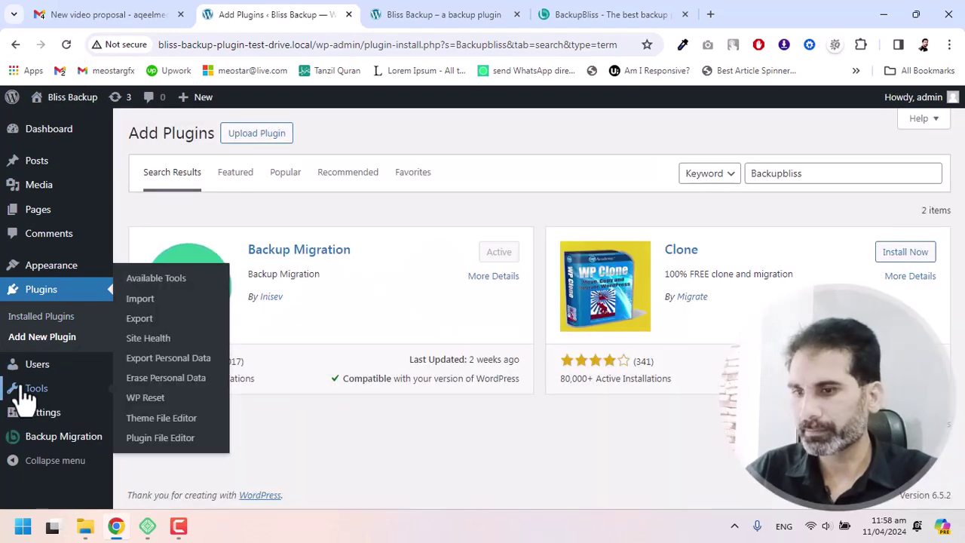
pyautogui.click(53, 449)
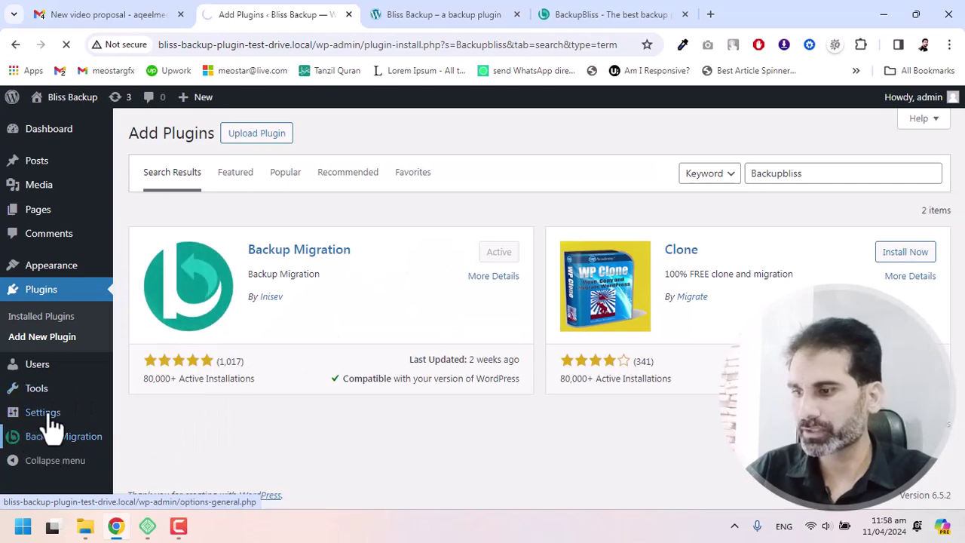
pyautogui.moveTo(158, 43); pyautogui.dragTo(232, 51)
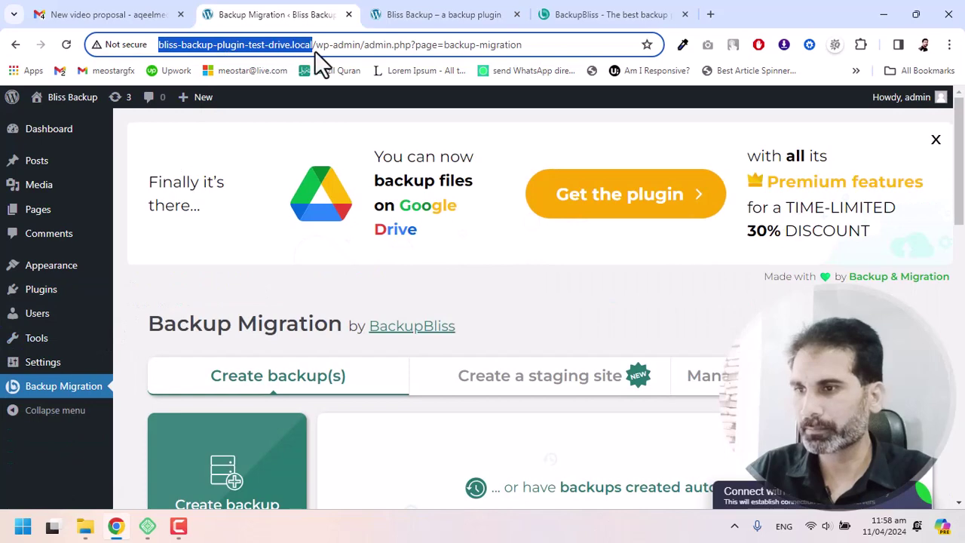
pyautogui.moveTo(319, 61); pyautogui.dragTo(528, 69)
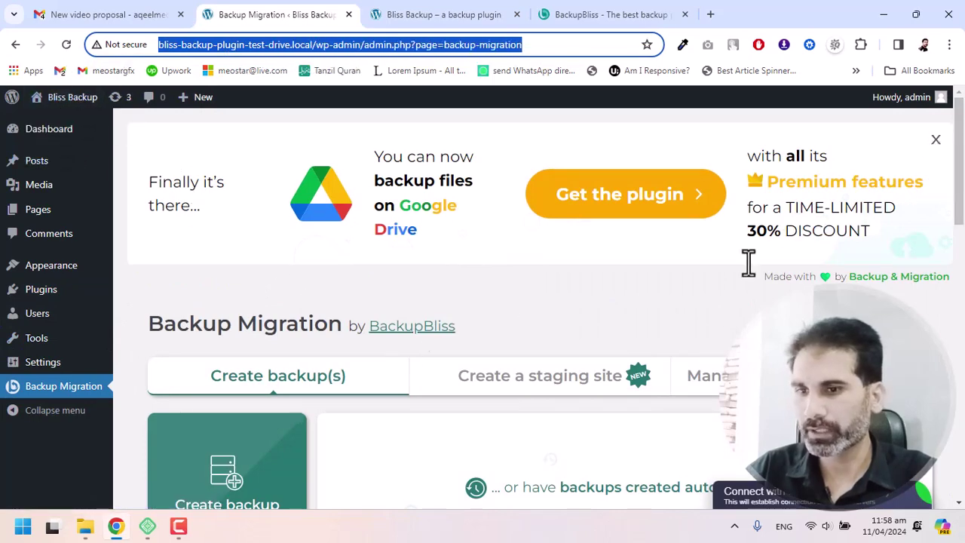
pyautogui.scroll(-3, 550, 339)
pyautogui.scroll(2, 234, 326)
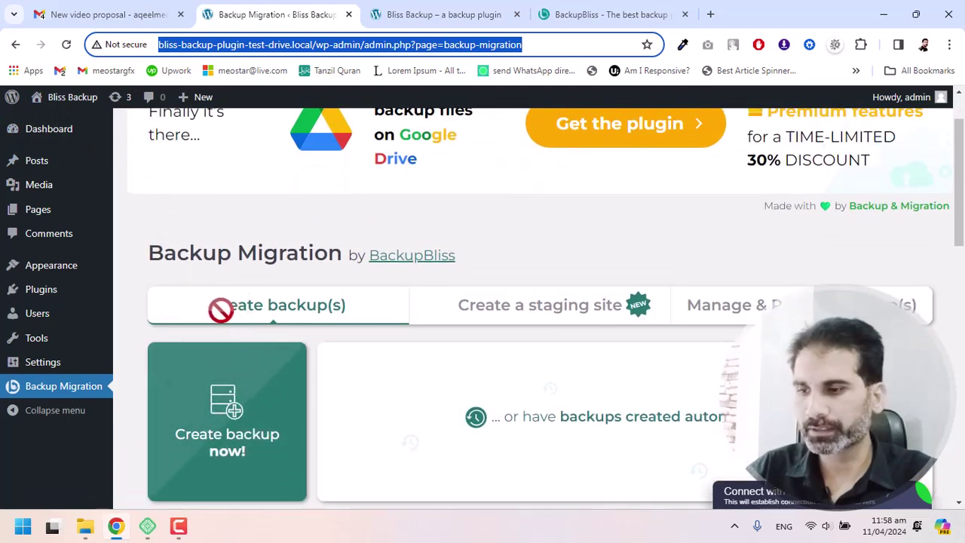
pyautogui.scroll(-1, 324, 319)
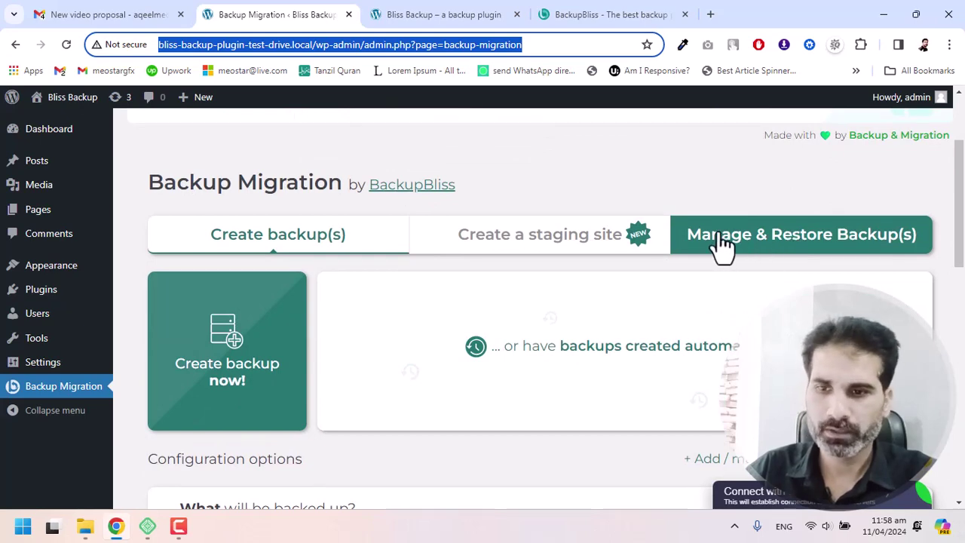
pyautogui.click(729, 240)
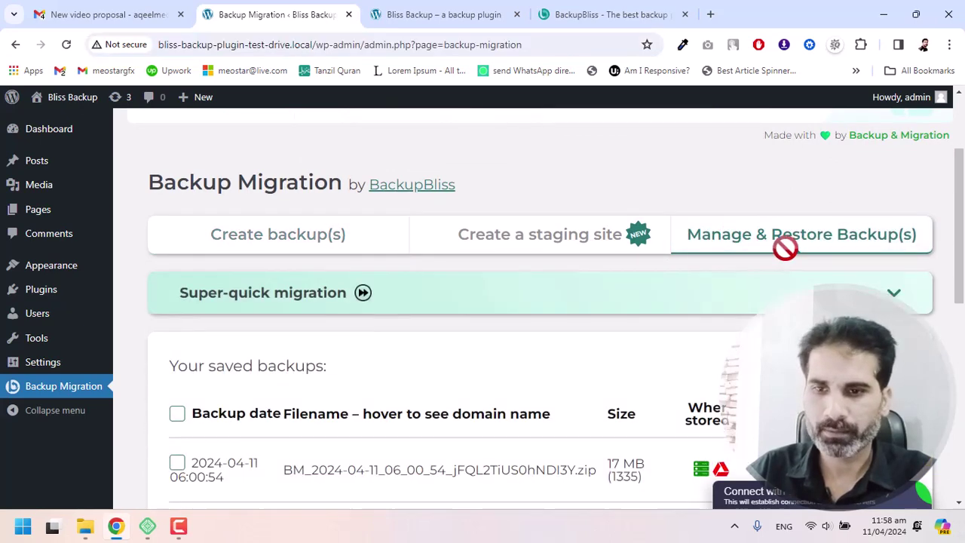
pyautogui.scroll(-1, 782, 245)
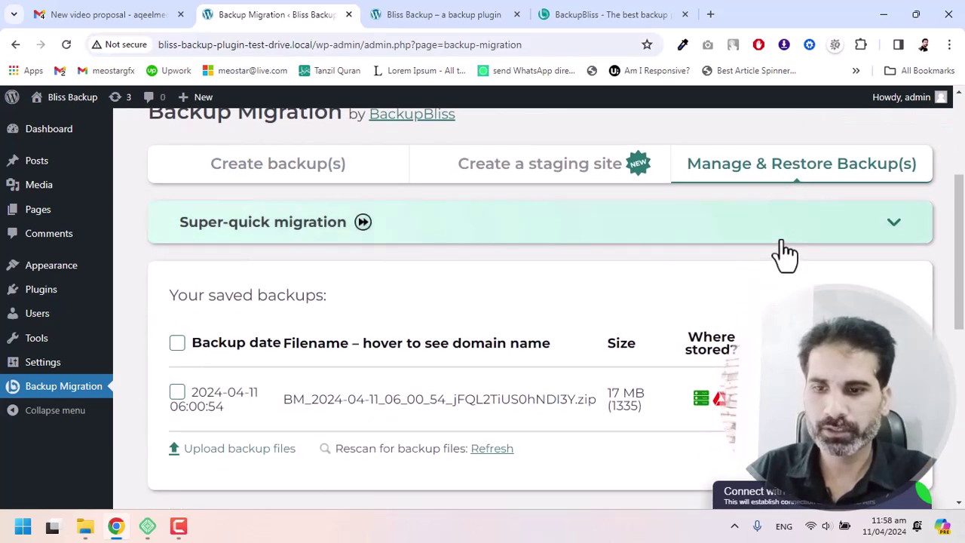
pyautogui.click(176, 393)
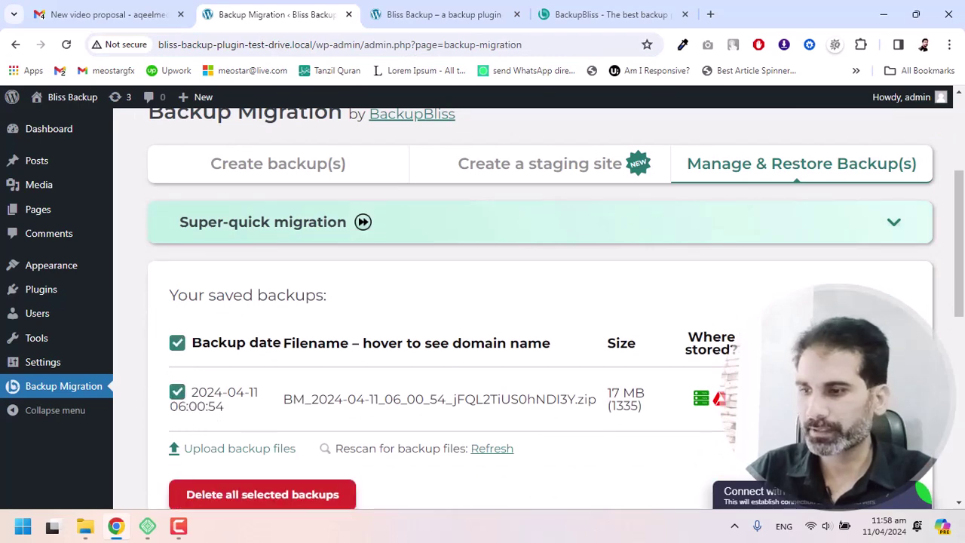
pyautogui.click(311, 502)
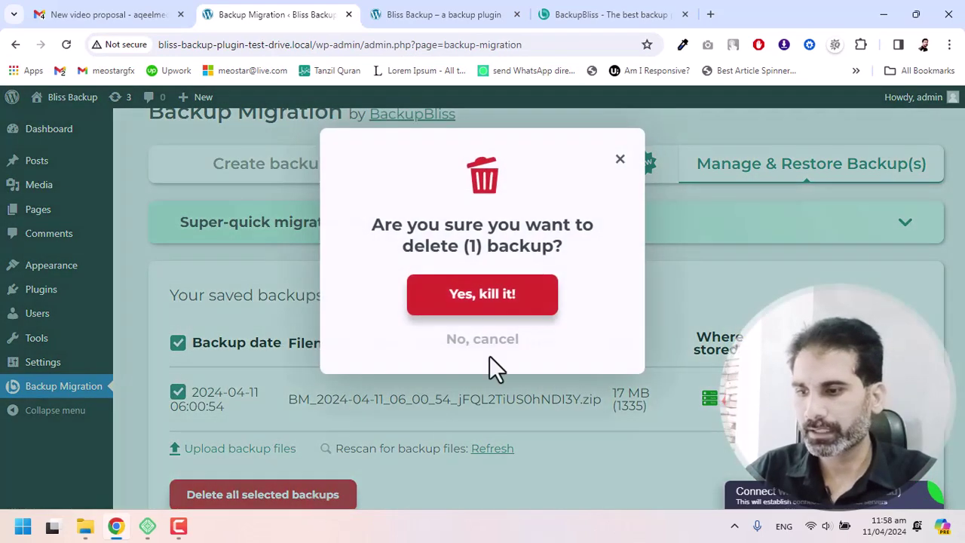
pyautogui.click(496, 293)
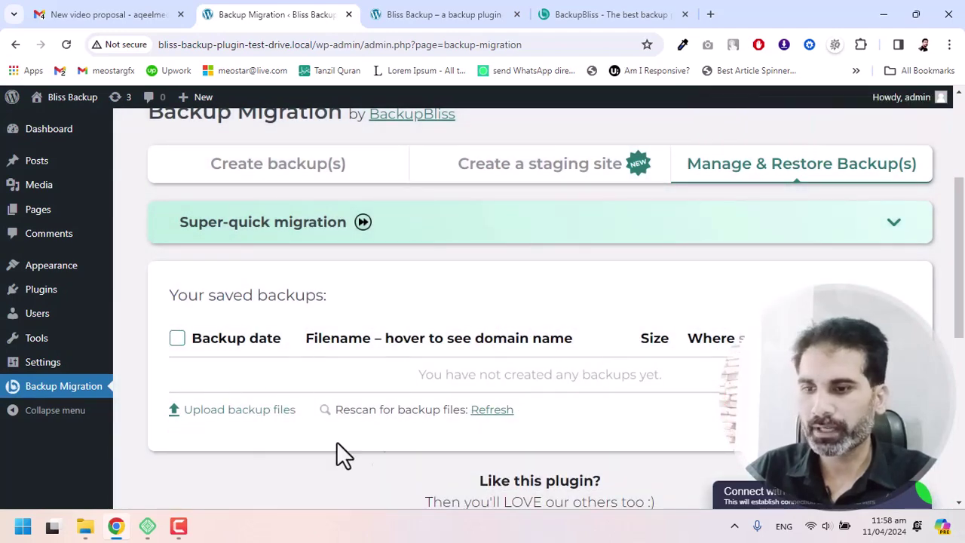
# - Upload the backup archive BM_2024-04-11_06_55_07_IA3vNMn1KO4mwzqg.zip from the Compressed downloads folder and close the success message
pyautogui.click(218, 411)
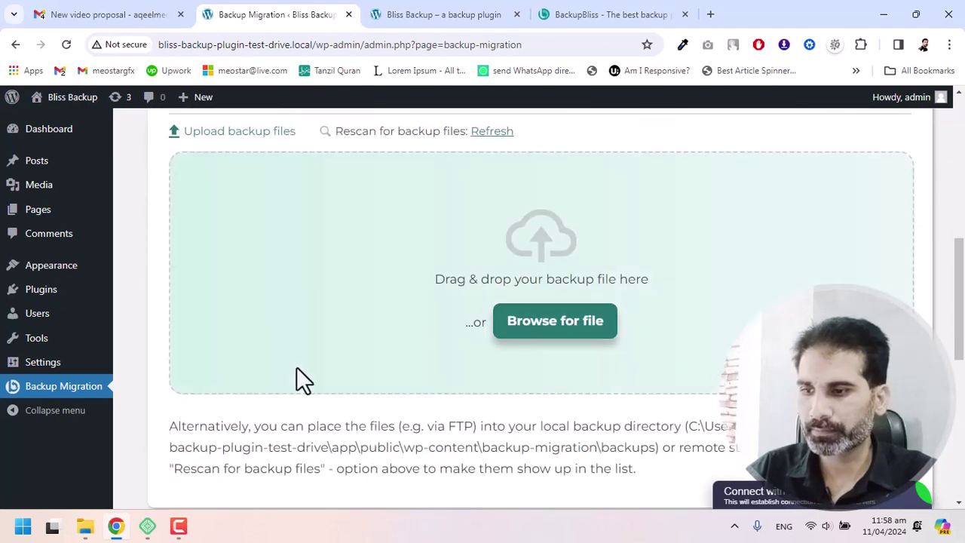
pyautogui.click(523, 324)
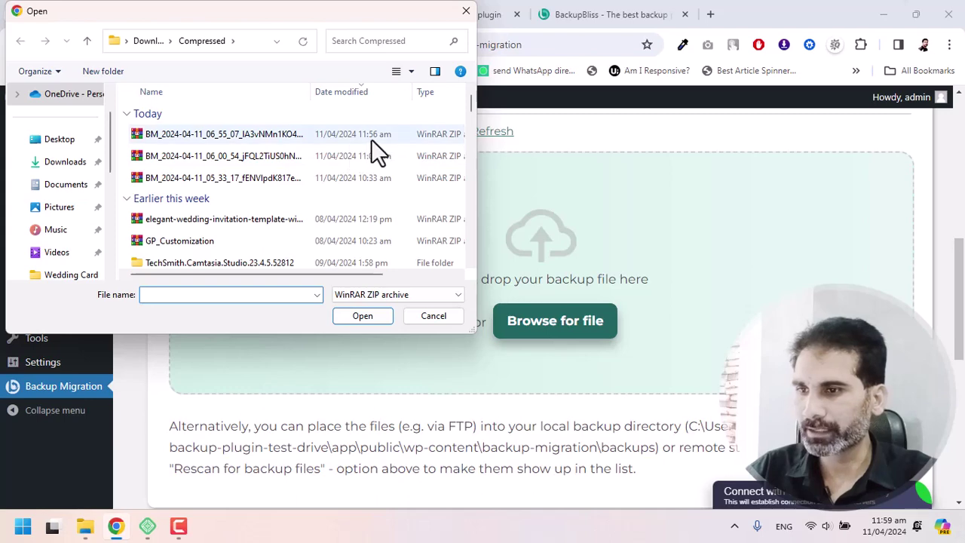
pyautogui.click(273, 136)
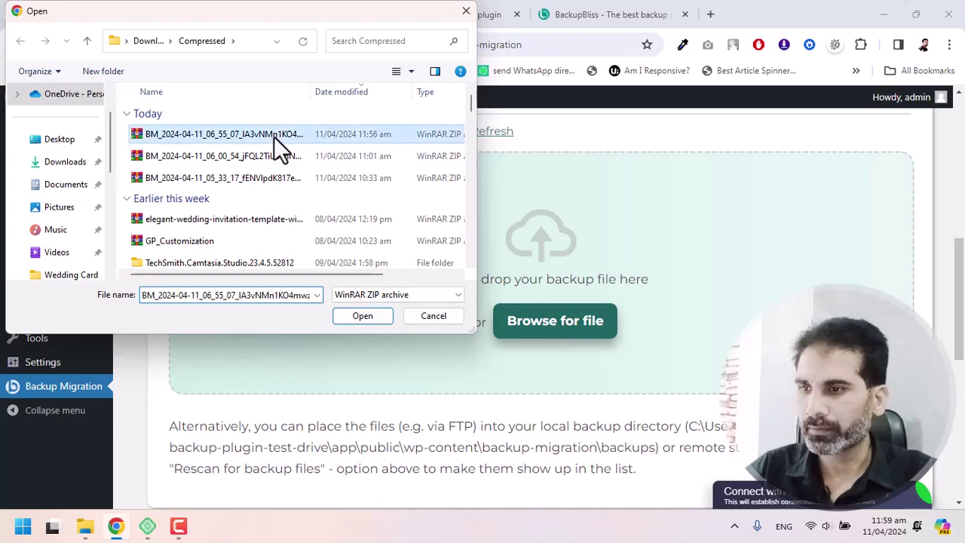
pyautogui.click(350, 315)
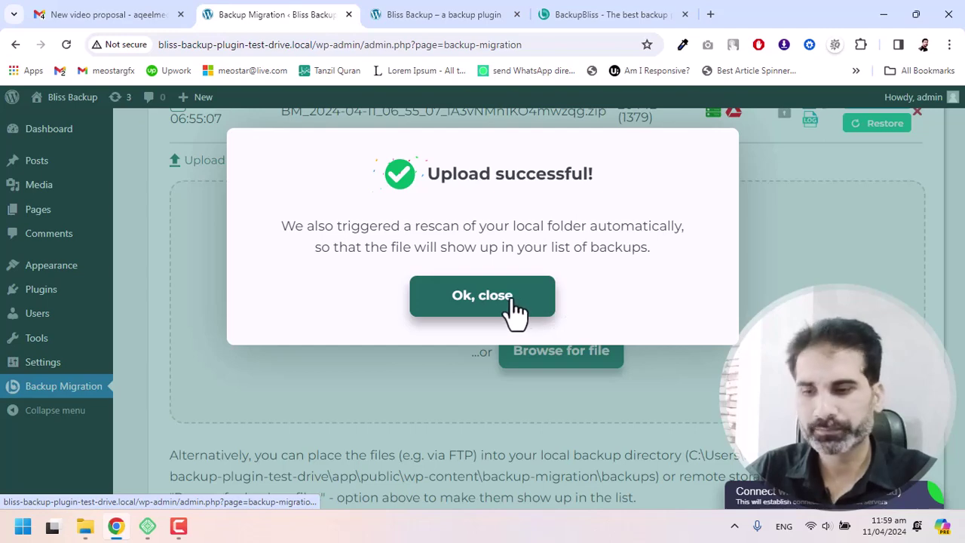
pyautogui.click(483, 296)
pyautogui.scroll(-4, 512, 302)
pyautogui.scroll(3, 512, 302)
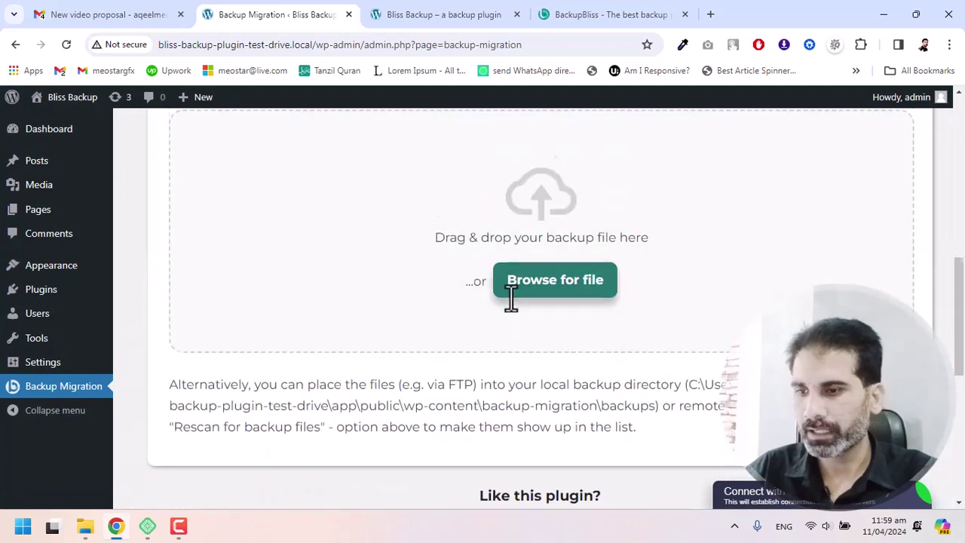
pyautogui.scroll(4, 511, 298)
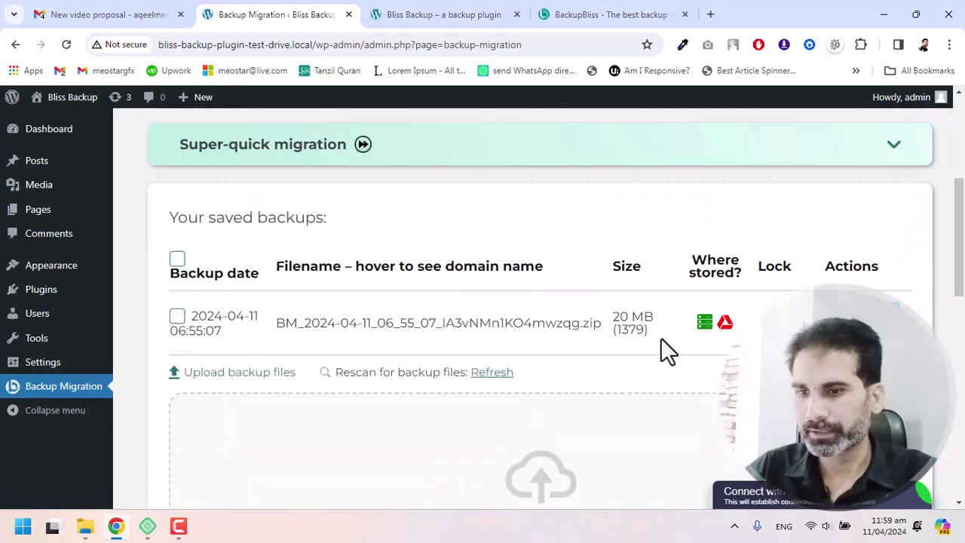
pyautogui.moveTo(379, 351)
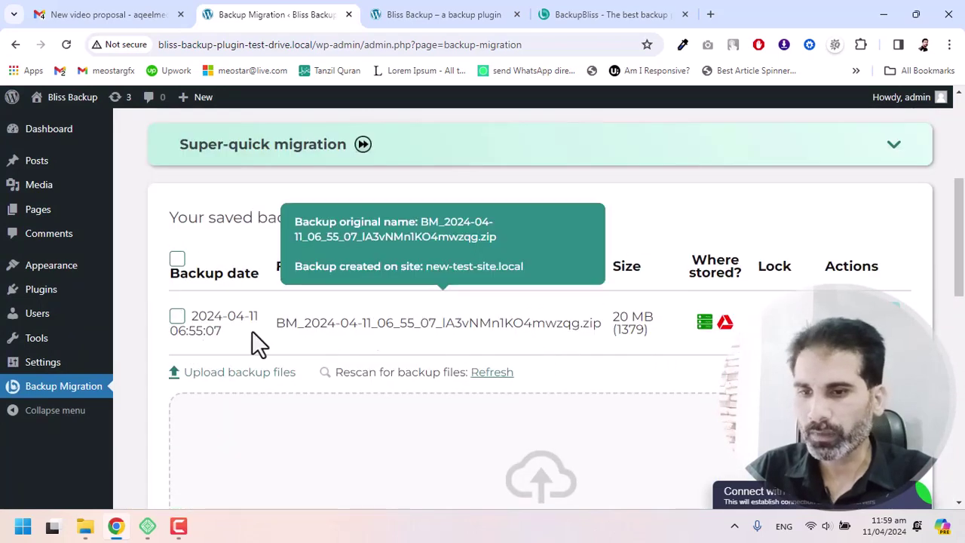
pyautogui.click(178, 317)
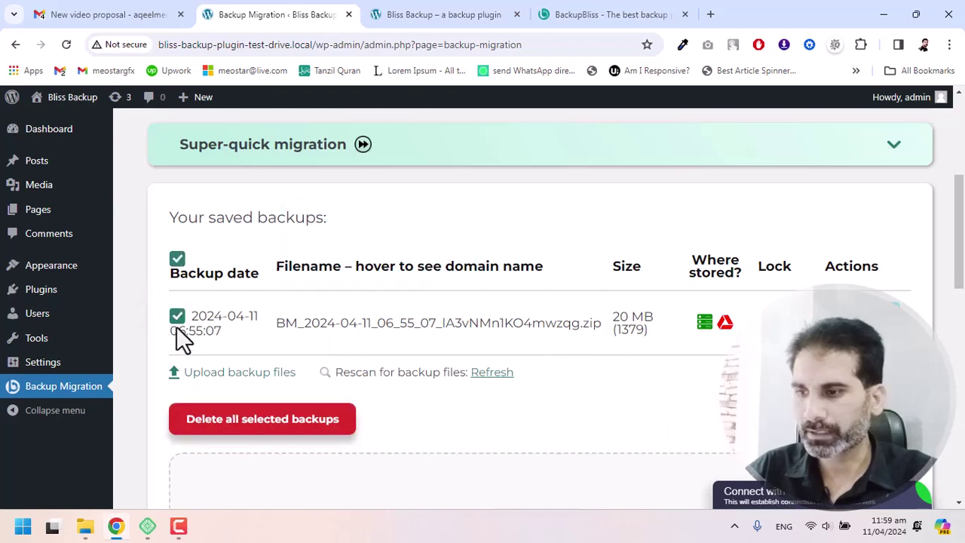
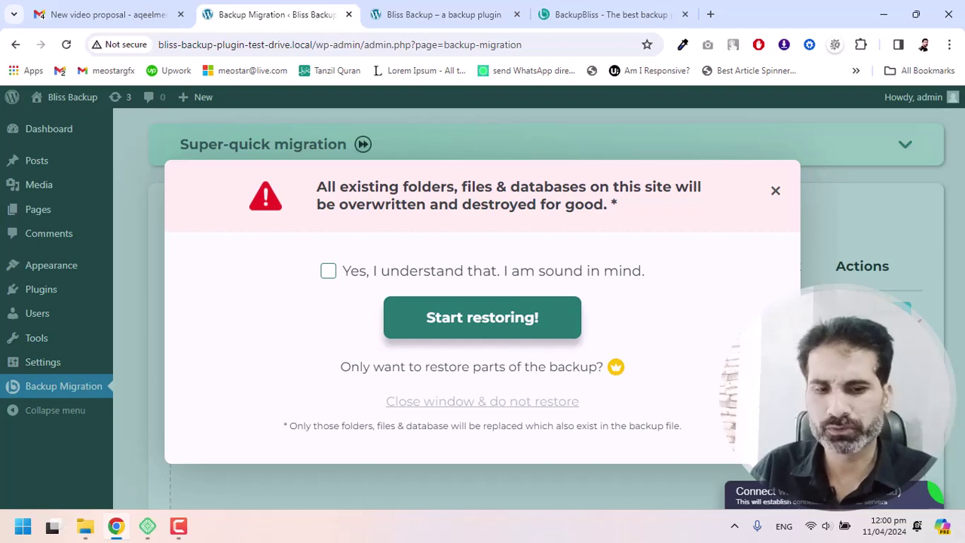
pyautogui.click(333, 276)
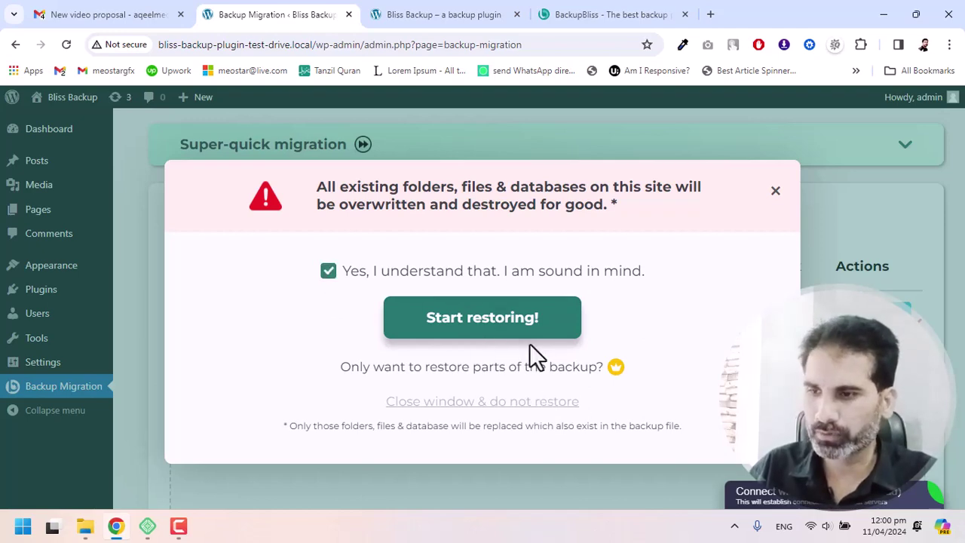
pyautogui.click(474, 325)
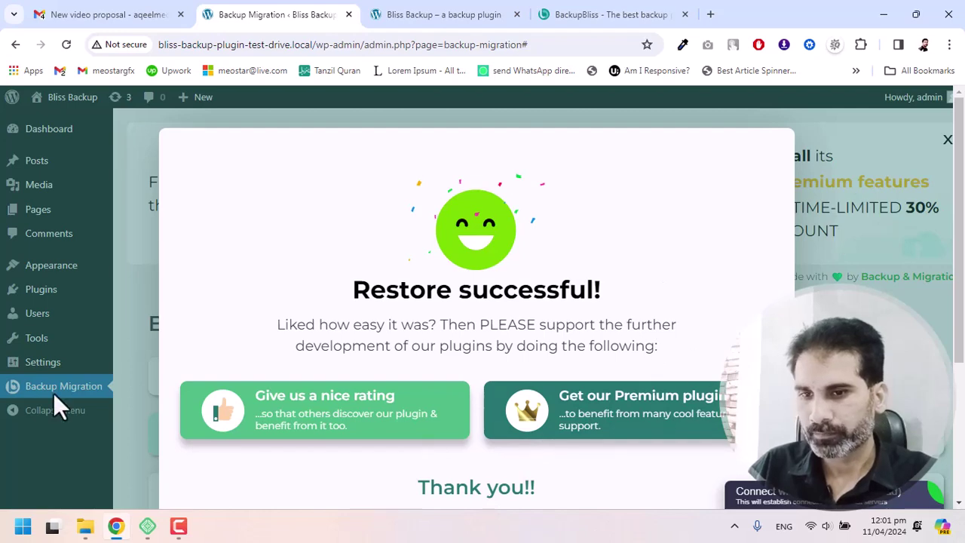
pyautogui.scroll(-3, 588, 355)
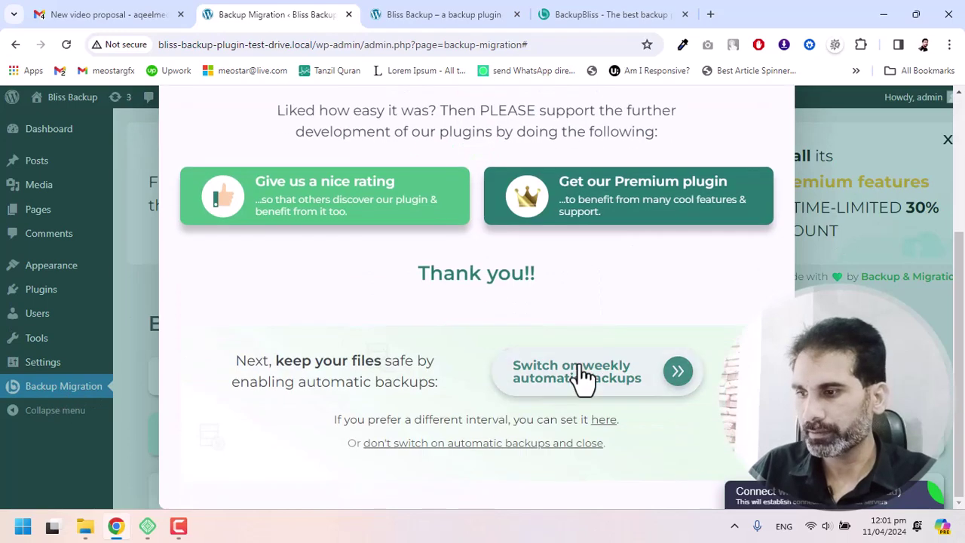
pyautogui.click(483, 445)
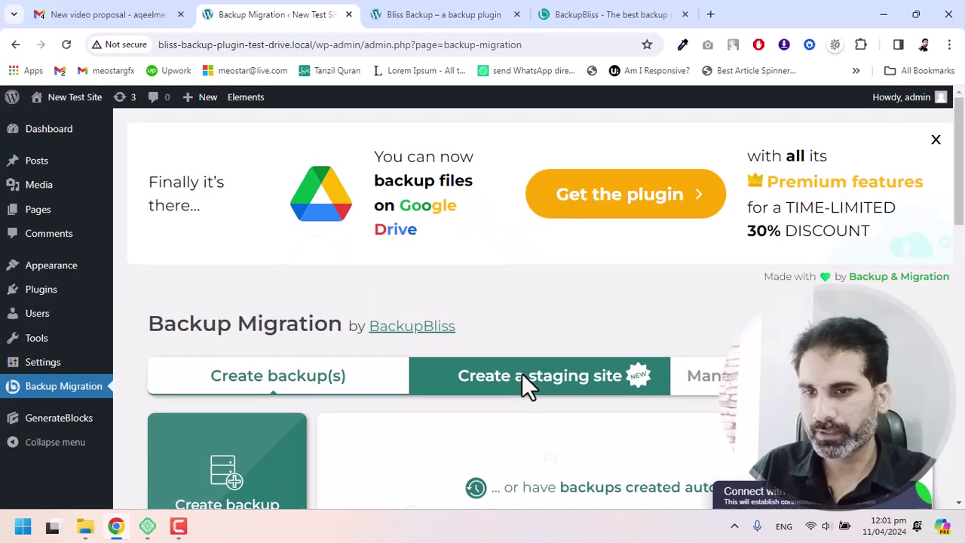
# - Open the restored New Test Site's front page in a new tab and check its content and site address
pyautogui.scroll(-3, 522, 373)
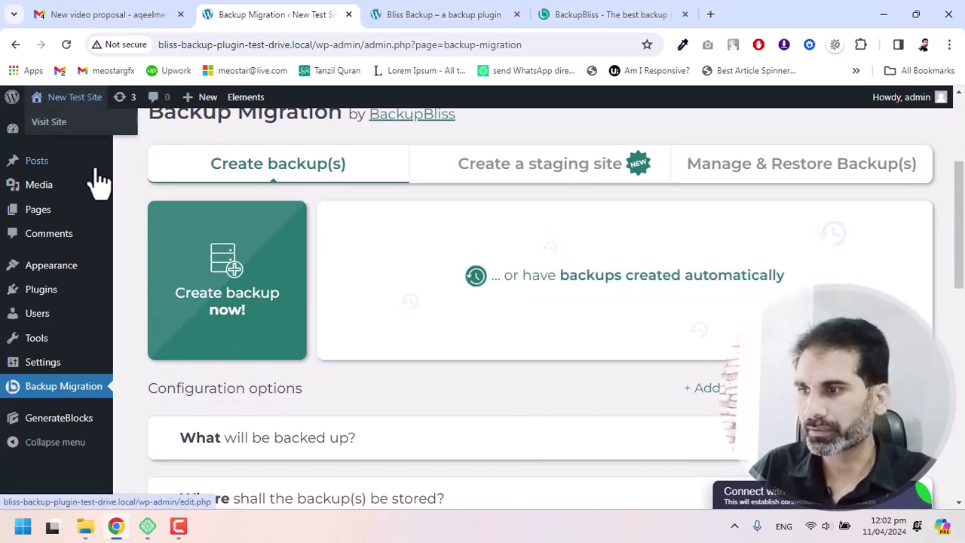
pyautogui.scroll(3, 44, 117)
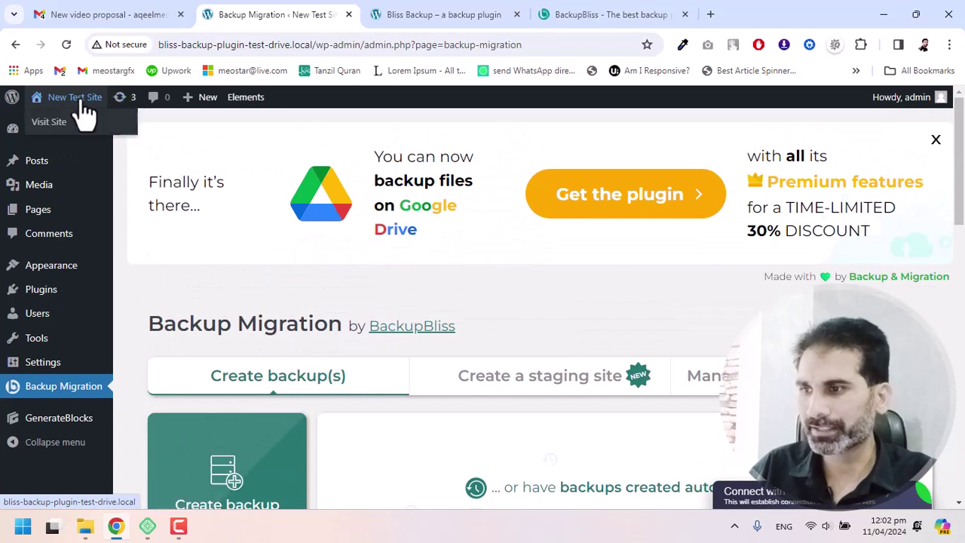
pyautogui.rightClick(54, 123)
pyautogui.click(75, 132)
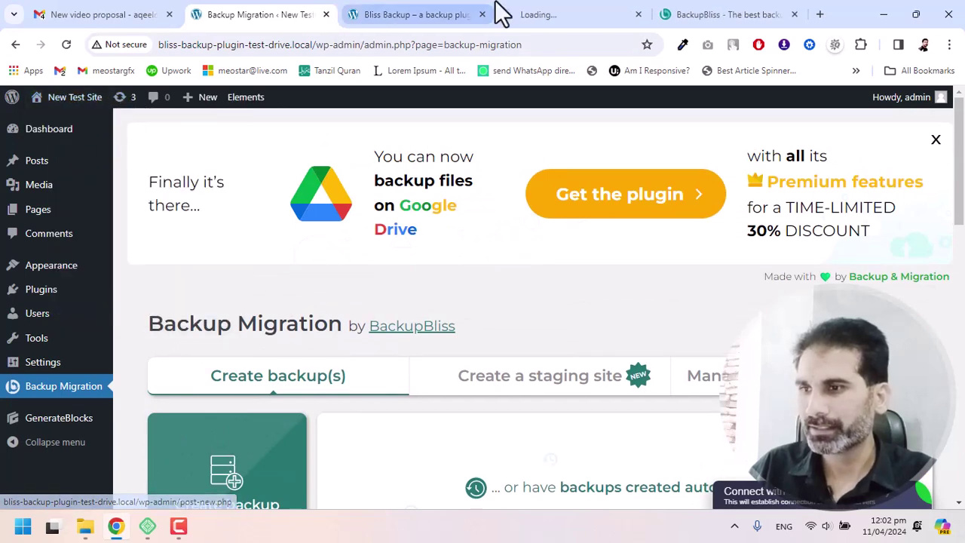
pyautogui.click(532, 14)
pyautogui.moveTo(959, 119); pyautogui.dragTo(960, 396)
pyautogui.moveTo(168, 44); pyautogui.dragTo(347, 47)
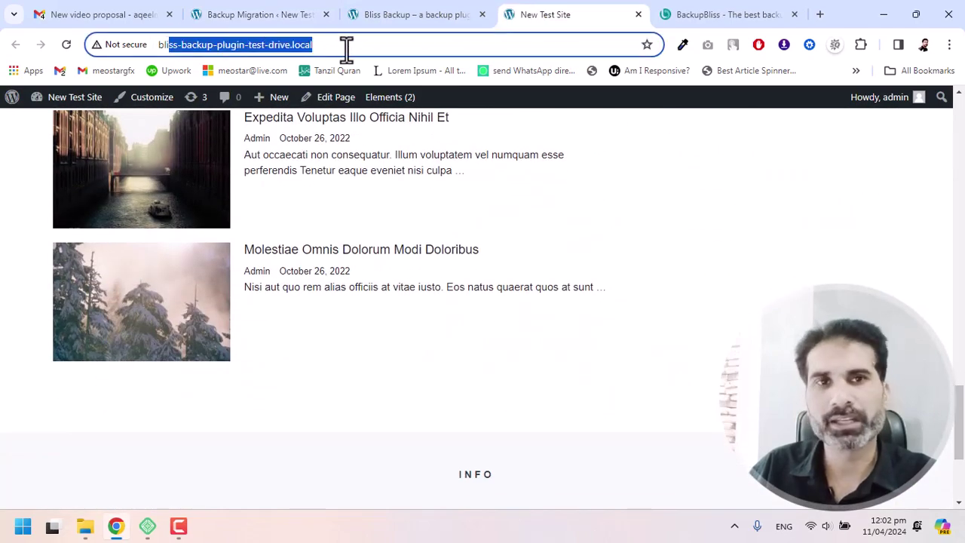
# - Compare the old Bliss Backup front page with the restored one, and review the post sections on the restored page
pyautogui.click(445, 12)
pyautogui.scroll(-4, 523, 249)
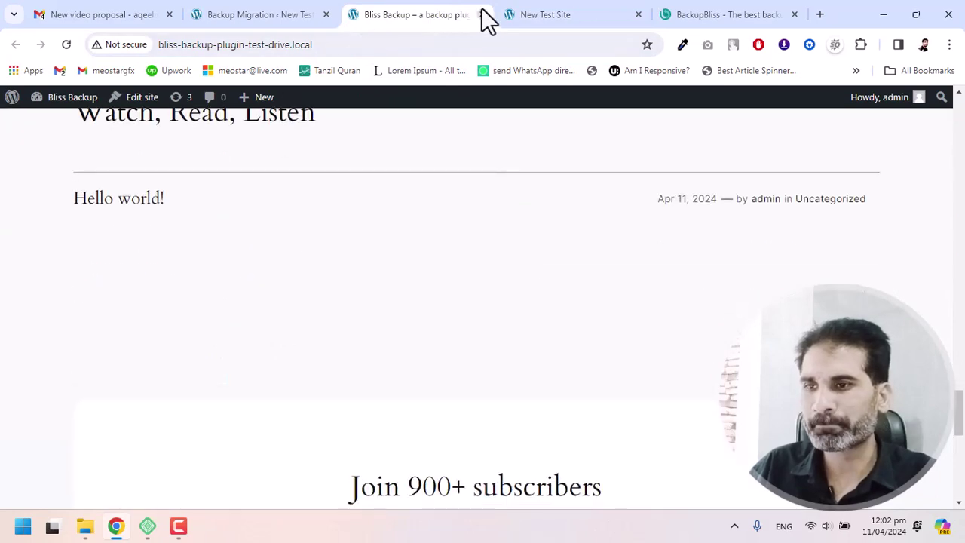
pyautogui.click(503, 16)
pyautogui.click(291, 12)
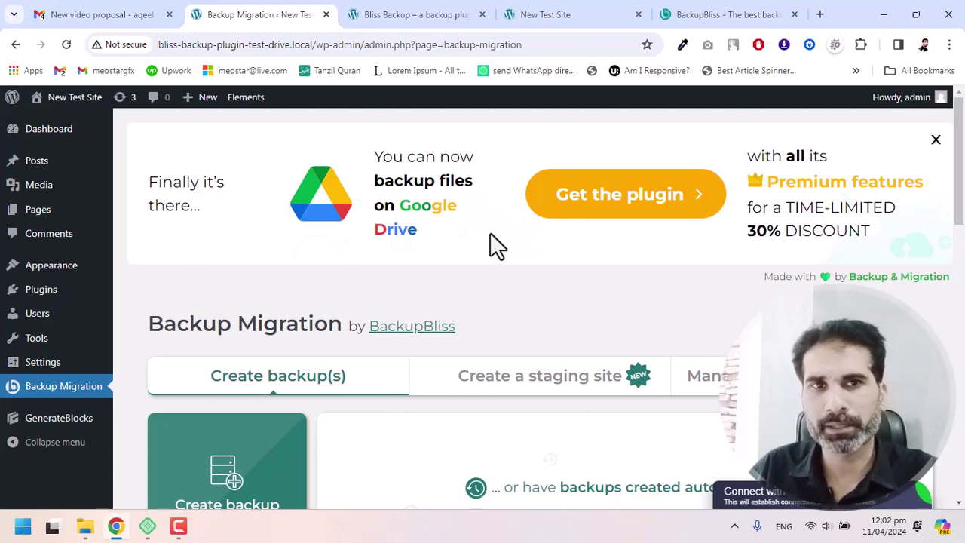
pyautogui.scroll(-3, 509, 239)
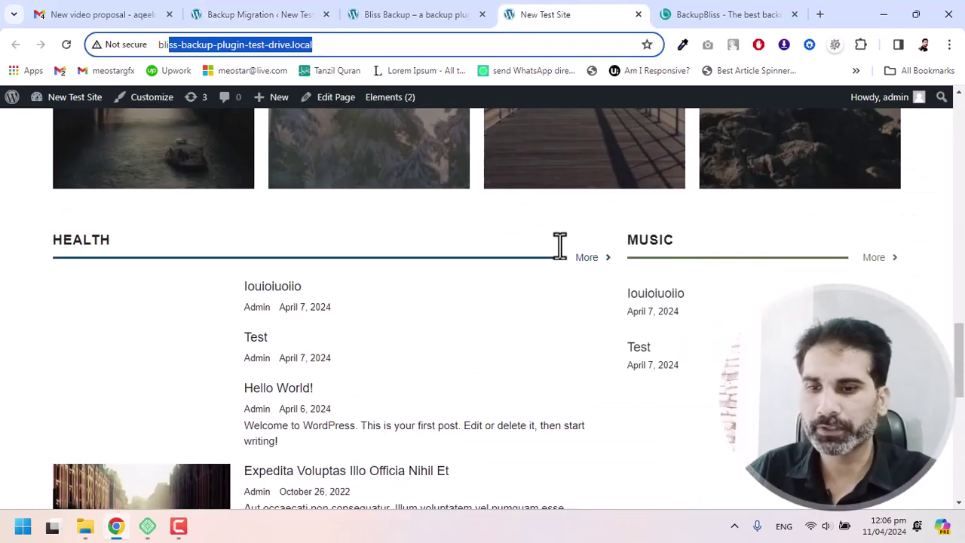
pyautogui.scroll(5, 560, 245)
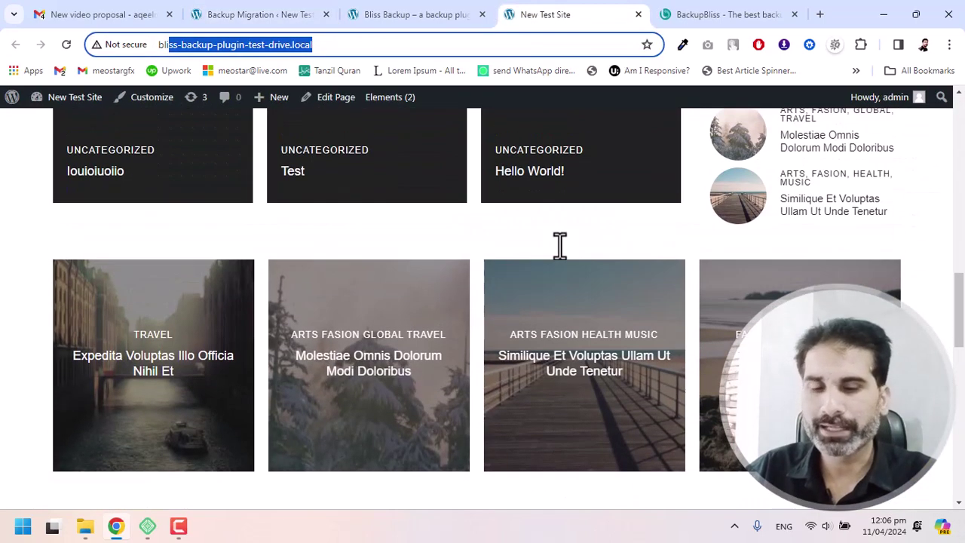
pyautogui.scroll(1, 560, 245)
pyautogui.scroll(3, 560, 245)
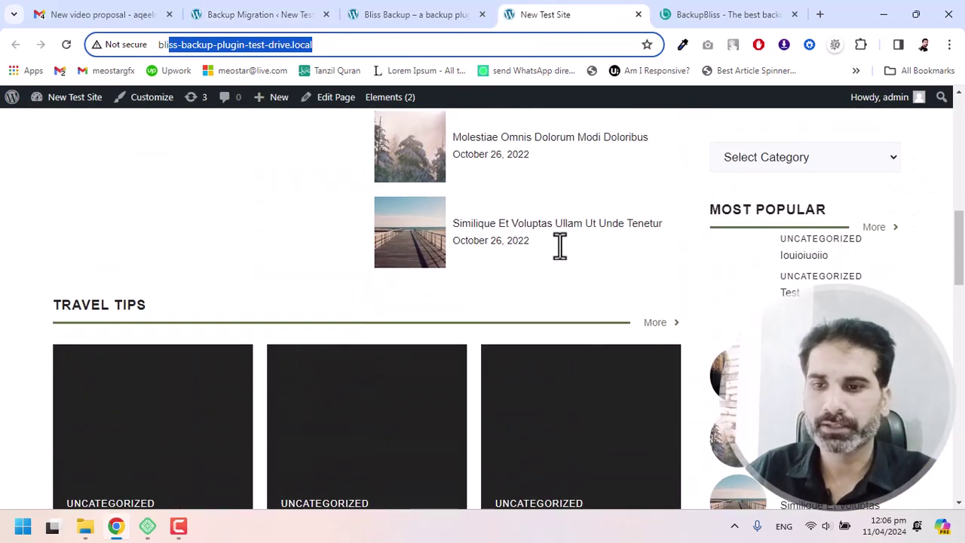